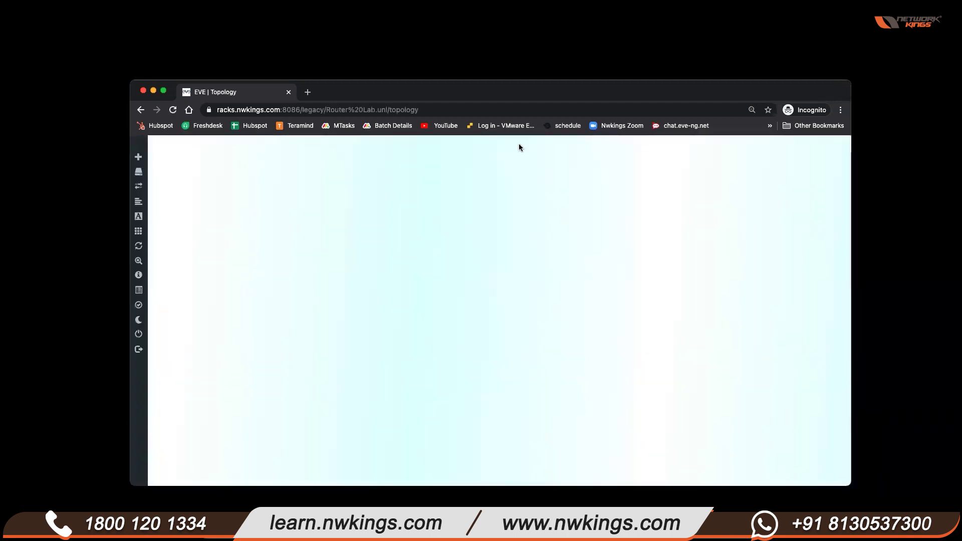
Add a Cisco IOS 3725 (Dynamips) router node named Router to the lab
double_click(477, 94)
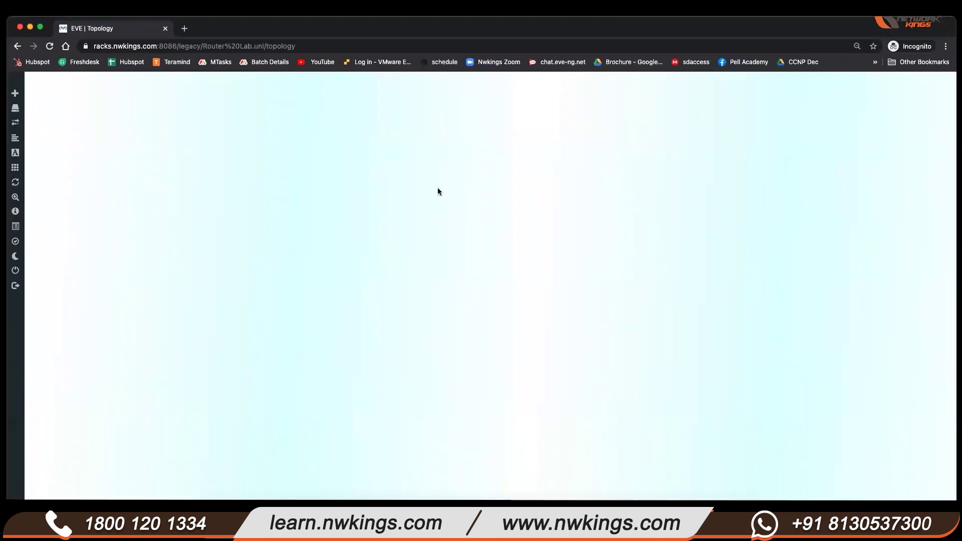
right_click(440, 191)
click(469, 210)
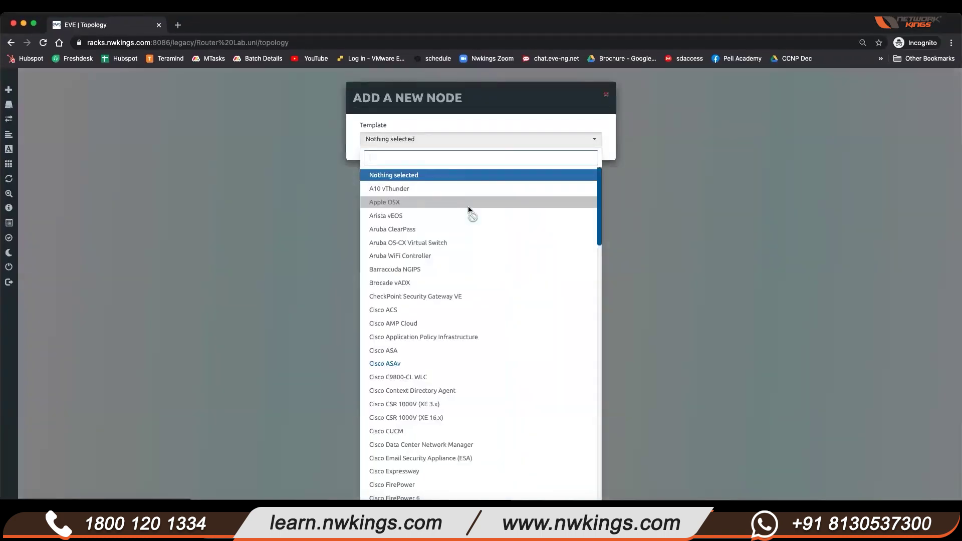
text(iol)
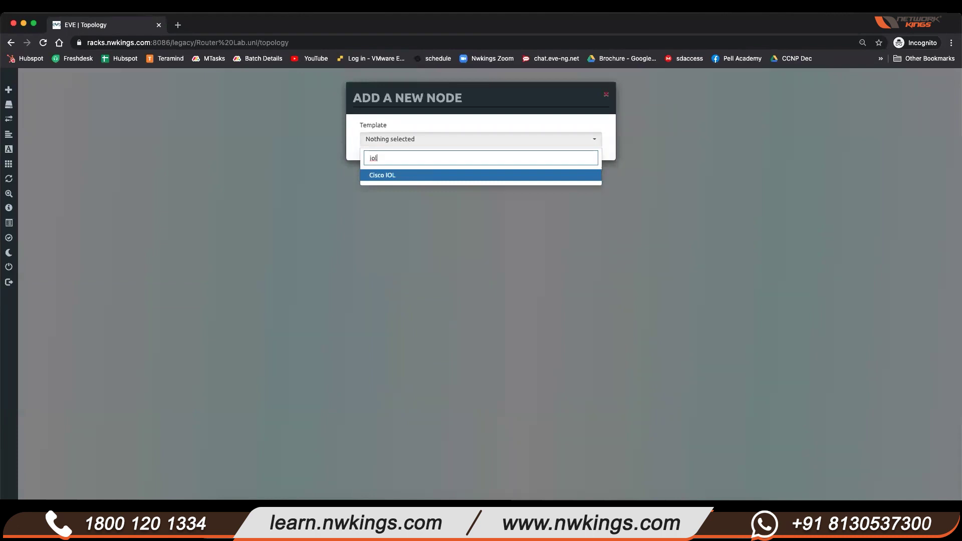
key(BackSpace)
key(BackSpace)
key(BackSpace)
text(ci)
key(BackSpace)
key(BackSpace)
text(dym)
key(BackSpace)
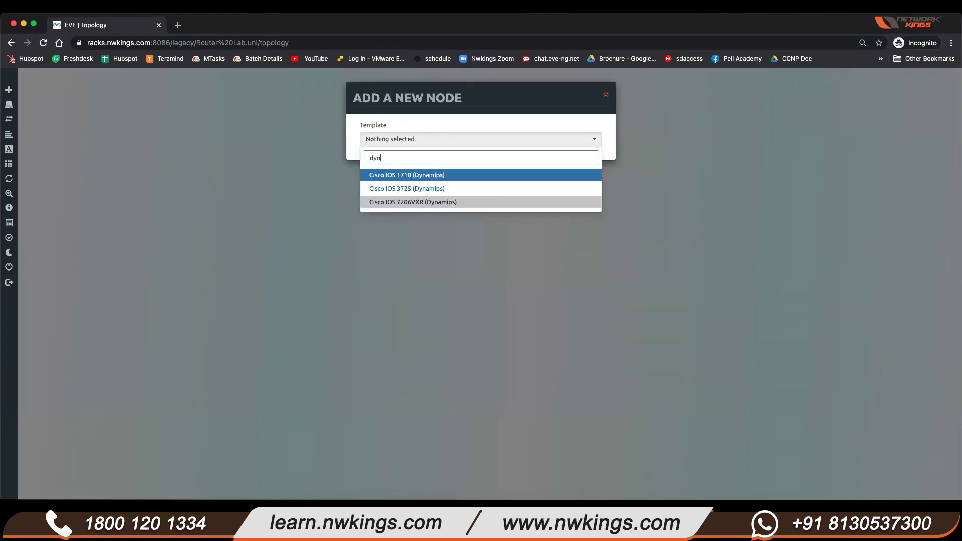
text(n)
click(419, 189)
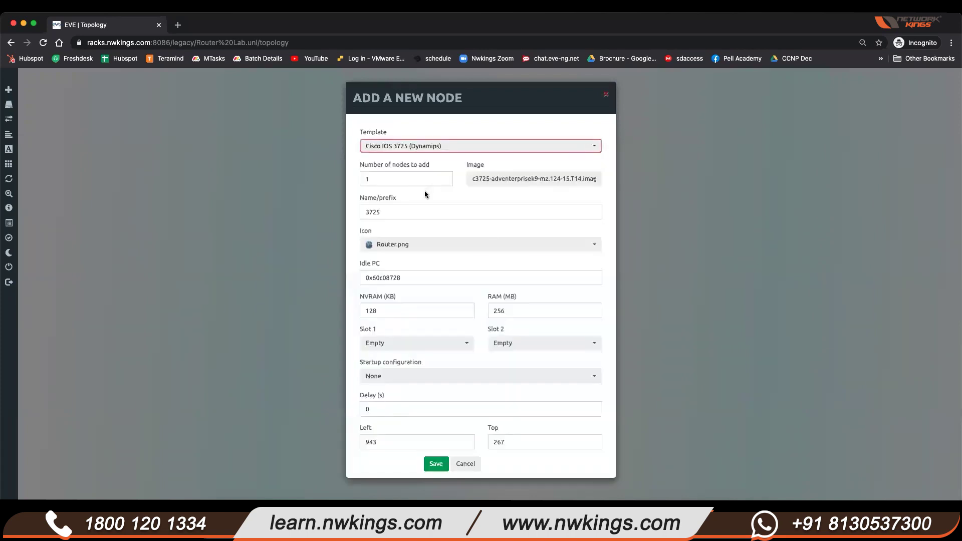
drag(390, 213, 358, 212)
text(Router)
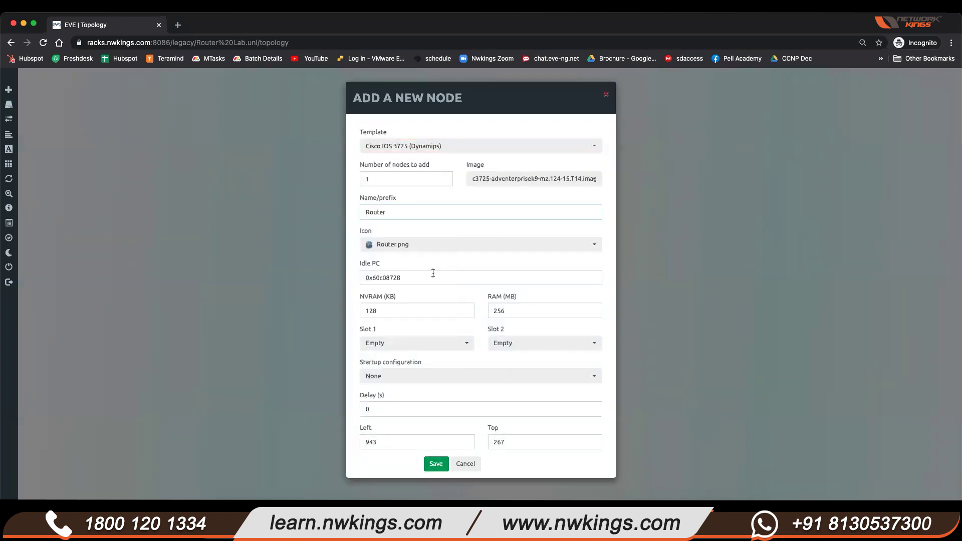
click(435, 465)
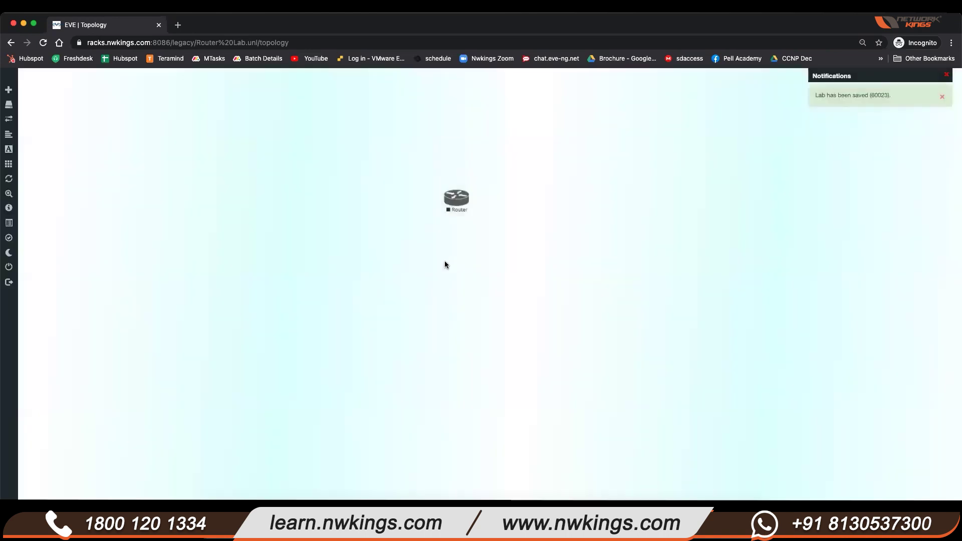
Add two networks with prefix Sw (Sw1, Sw2) and move Sw2 to the right
right_click(377, 272)
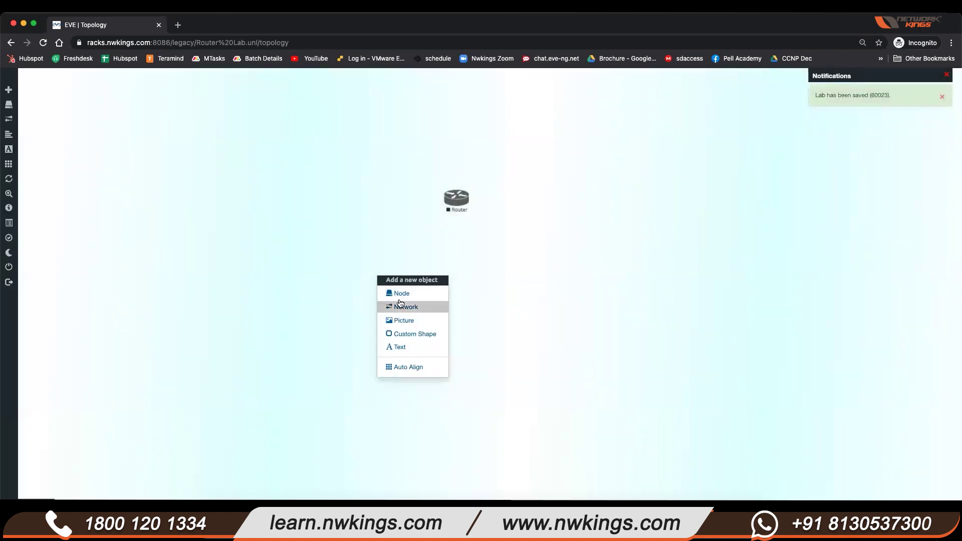
click(399, 303)
double_click(436, 133)
text(2)
key(Tab)
text(Sw)
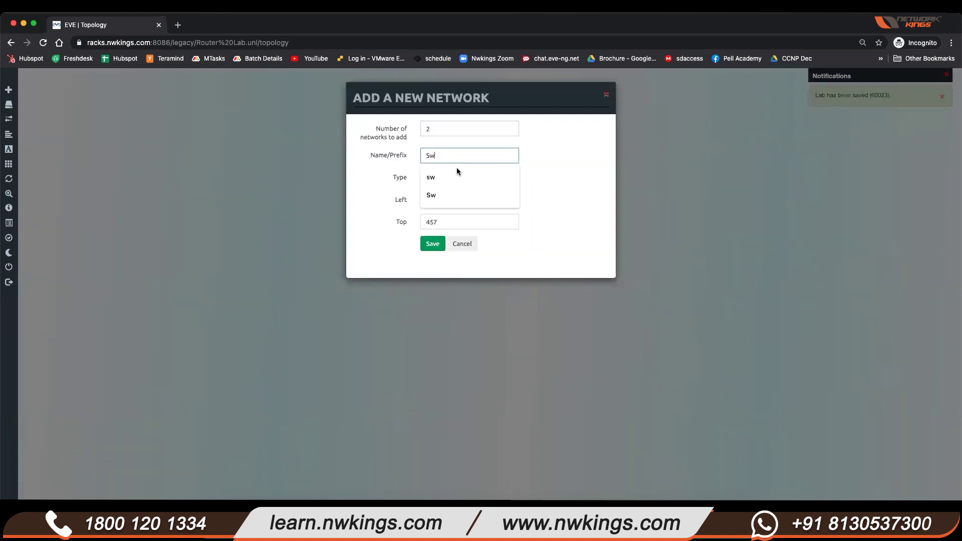
click(573, 183)
click(435, 249)
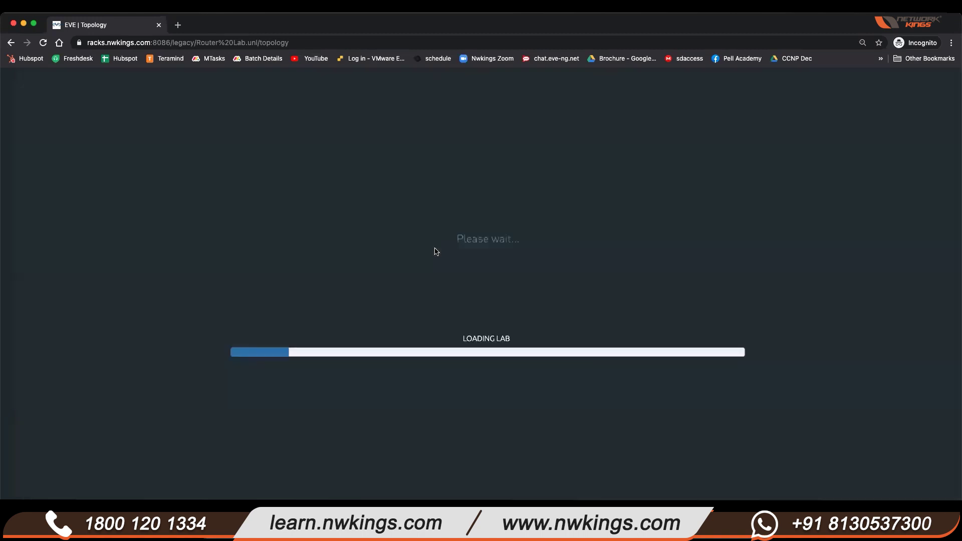
drag(395, 279, 514, 282)
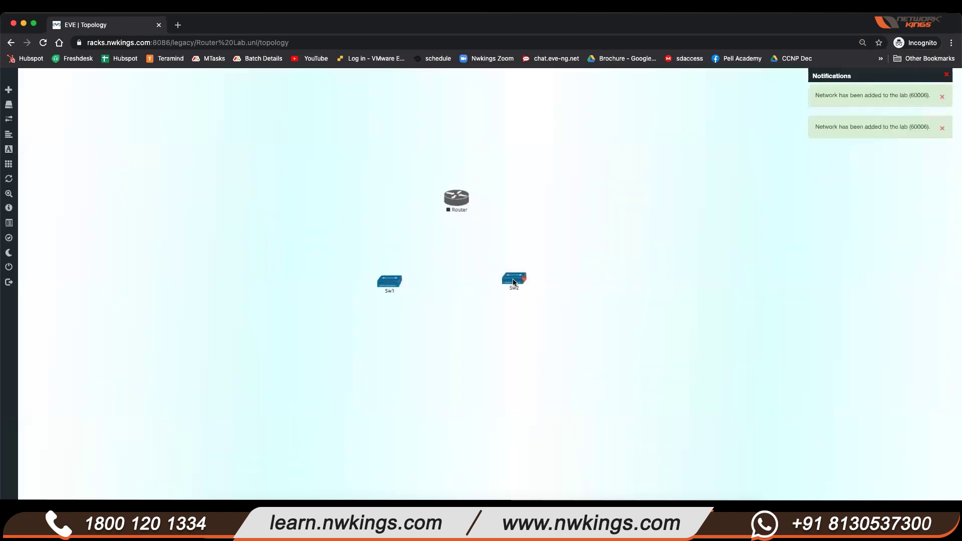
Add two Windows nodes with prefix PC and 512 MB RAM, spreading them below the switches
right_click(379, 337)
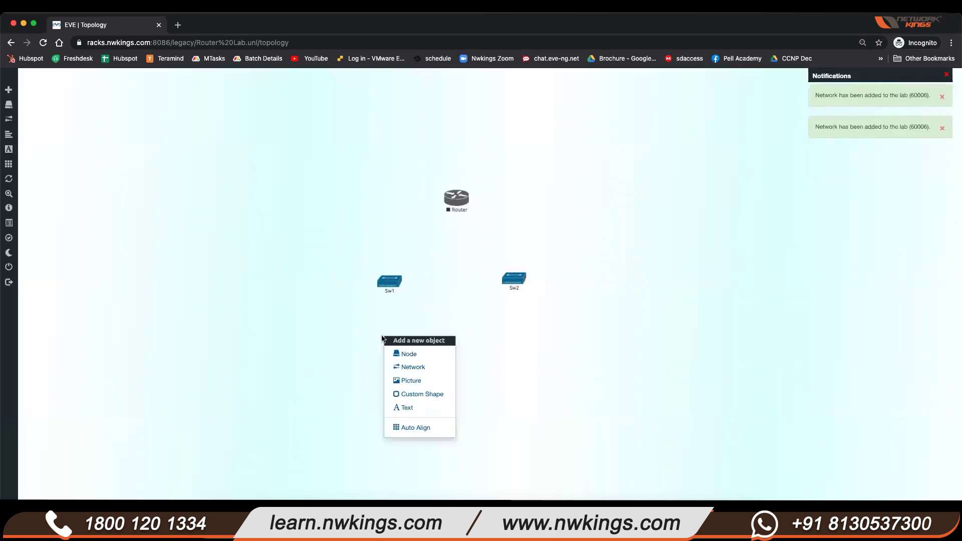
click(403, 353)
text(wind)
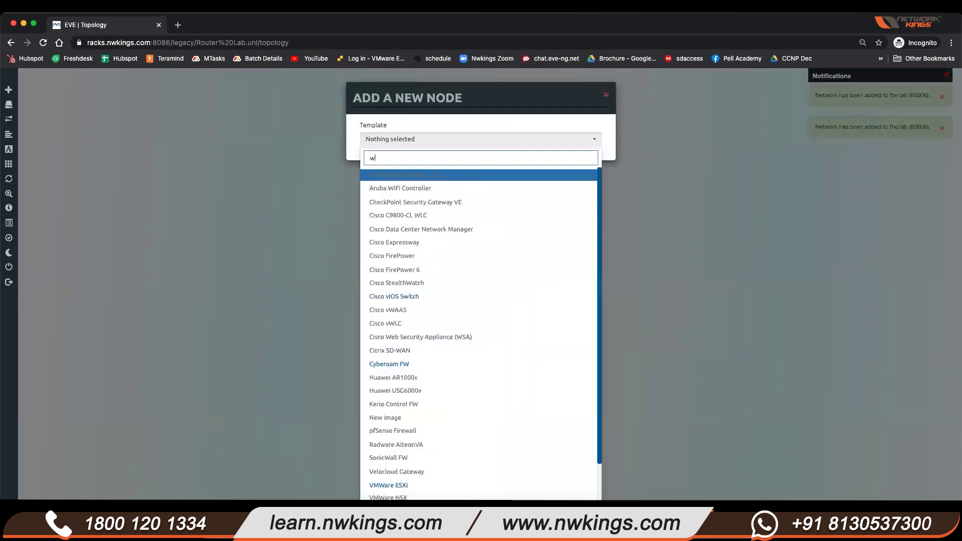
click(412, 170)
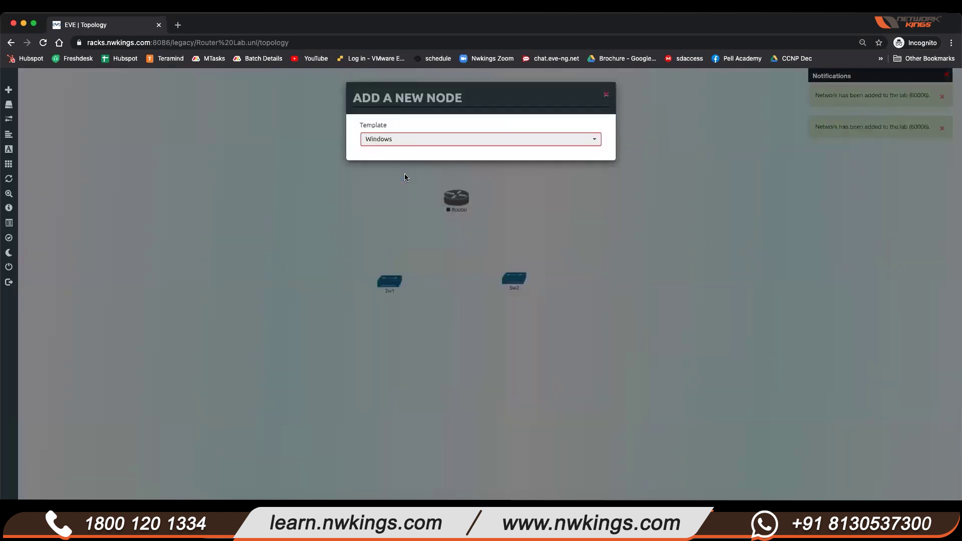
click(369, 177)
click(414, 200)
double_click(380, 210)
text(PC)
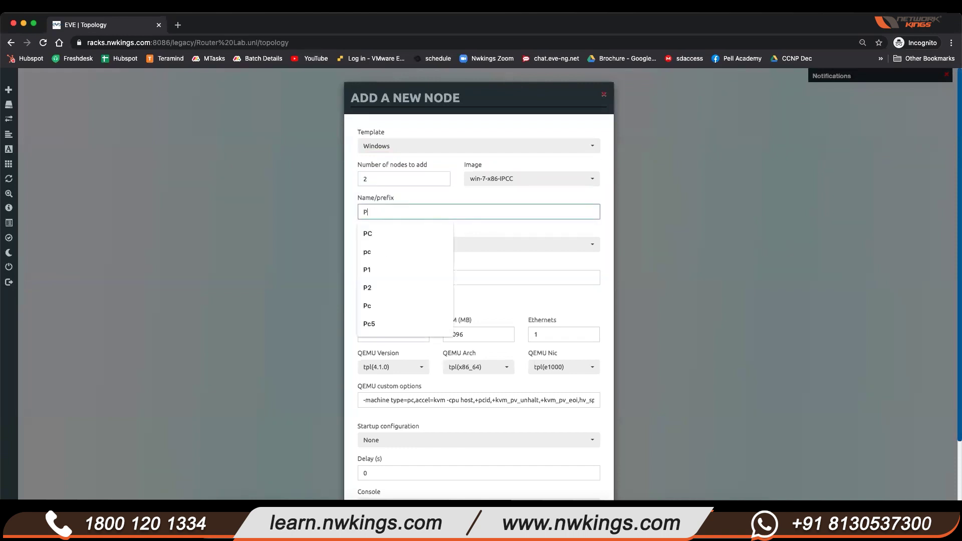
double_click(453, 335)
text(512)
click(485, 308)
scroll(485, 308, down, 3)
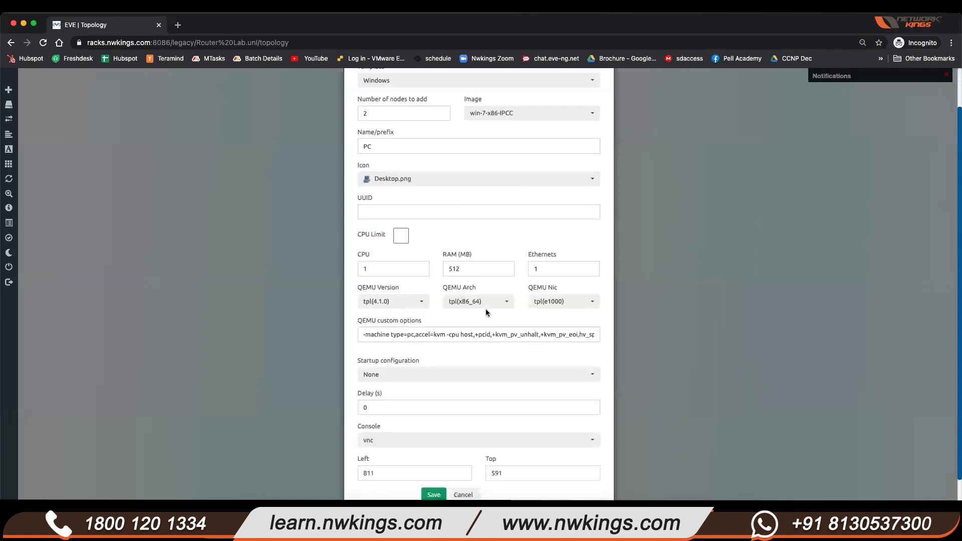
click(433, 481)
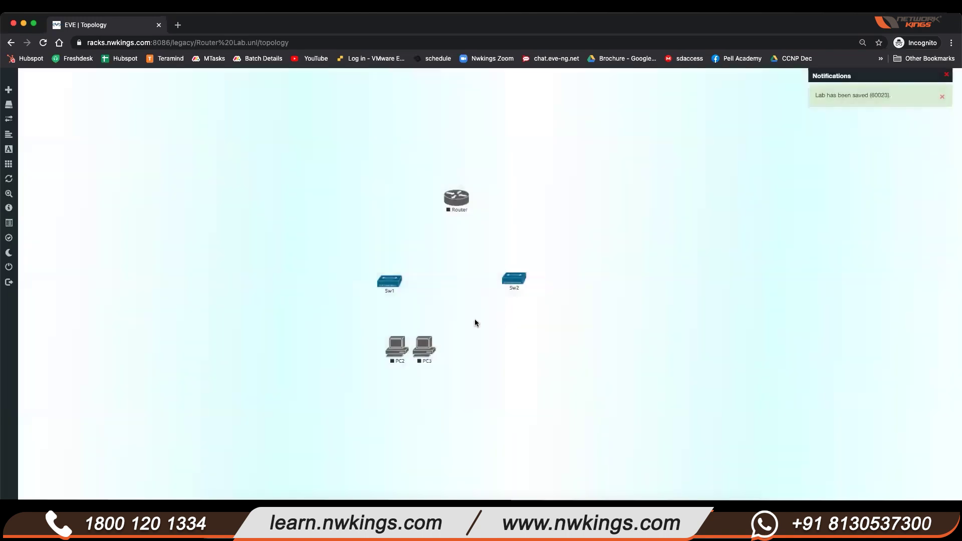
drag(396, 352, 521, 366)
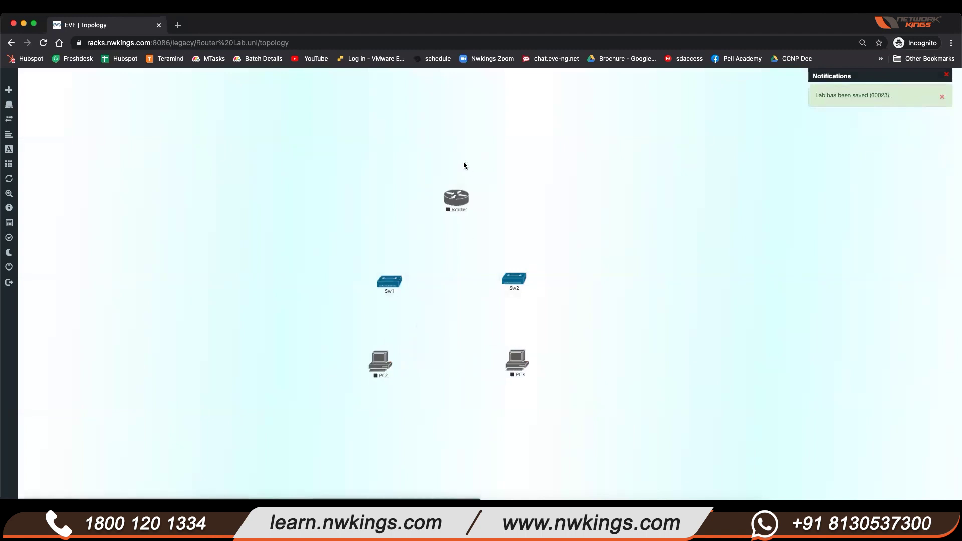
drag(452, 202, 503, 282)
Link Router fa0/0 to Sw2 and fa0/1 to Sw1, then Sw1 to PC2 and Sw2 to PC3 on e0
click(500, 295)
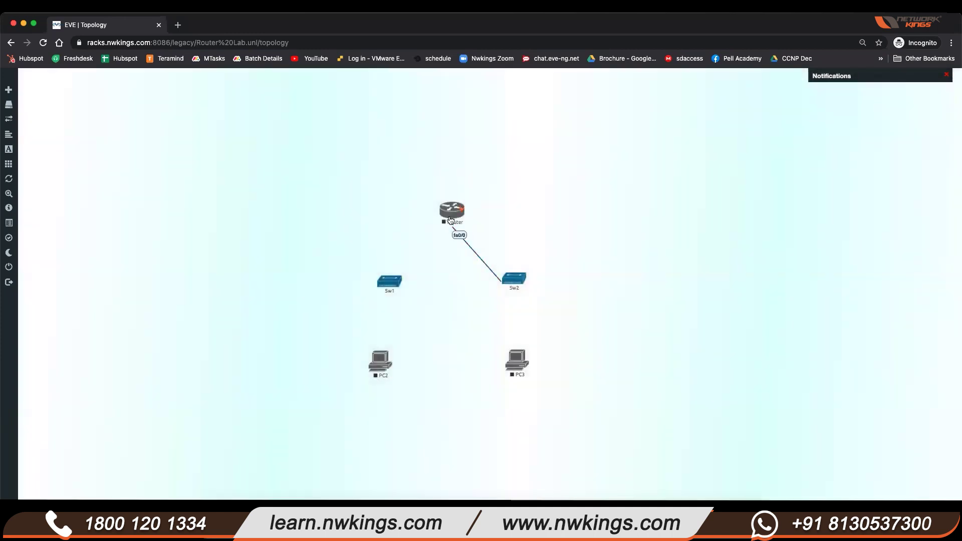
drag(463, 213, 390, 277)
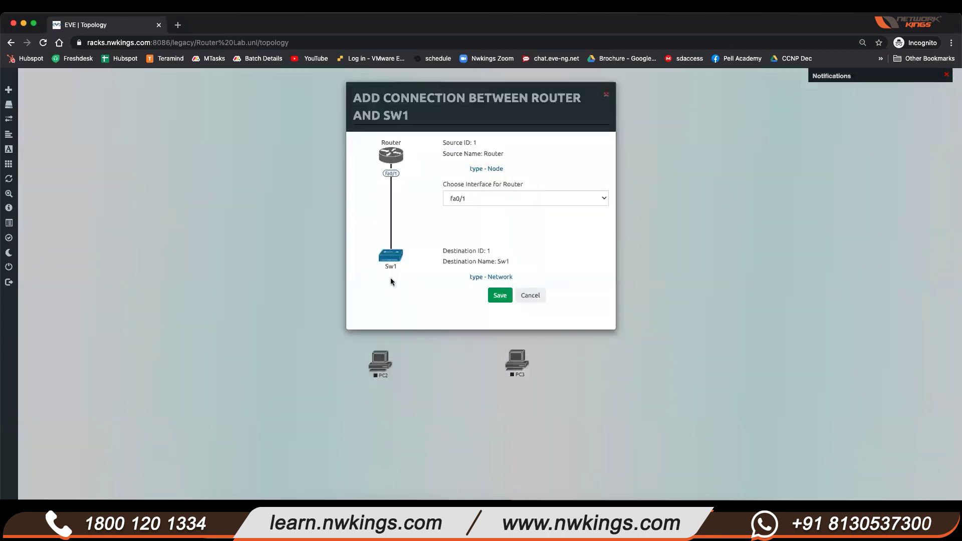
click(500, 296)
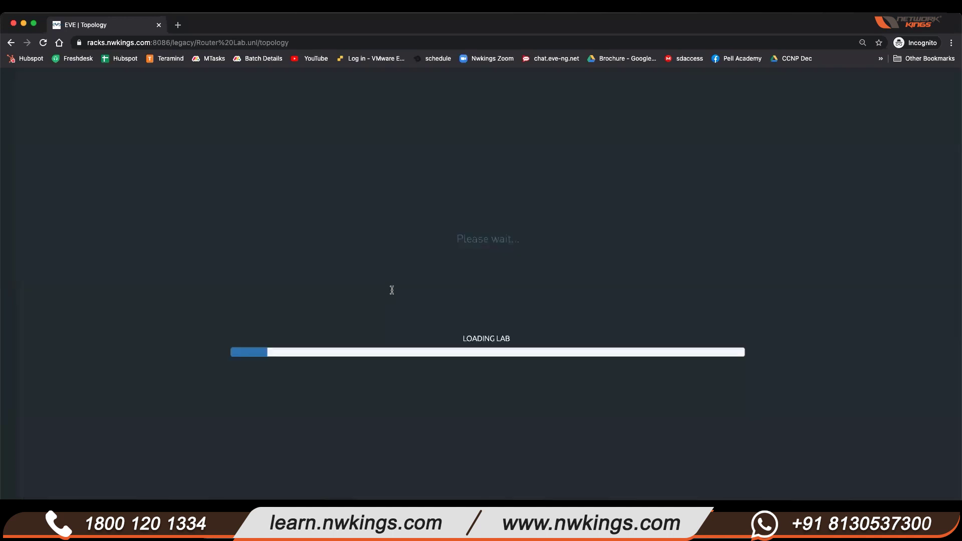
drag(399, 286, 381, 359)
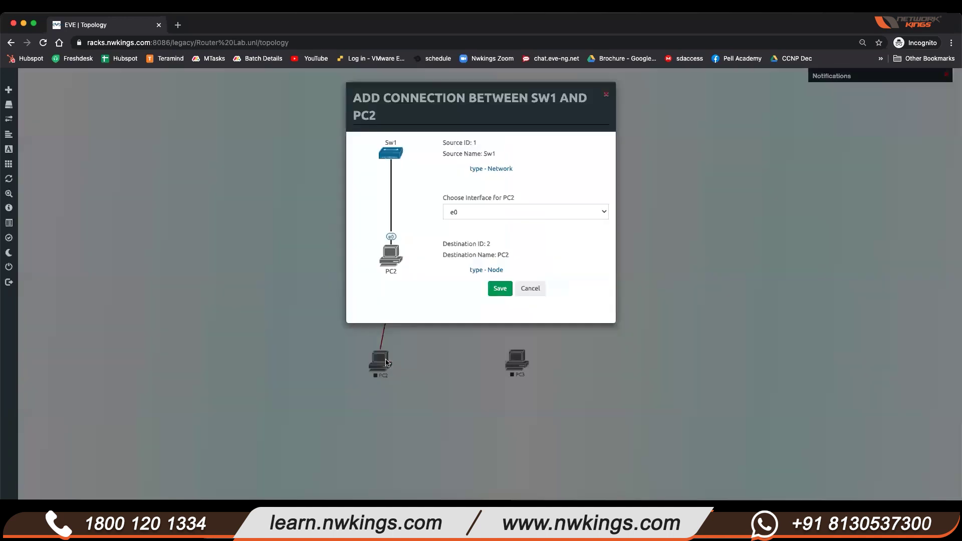
click(499, 289)
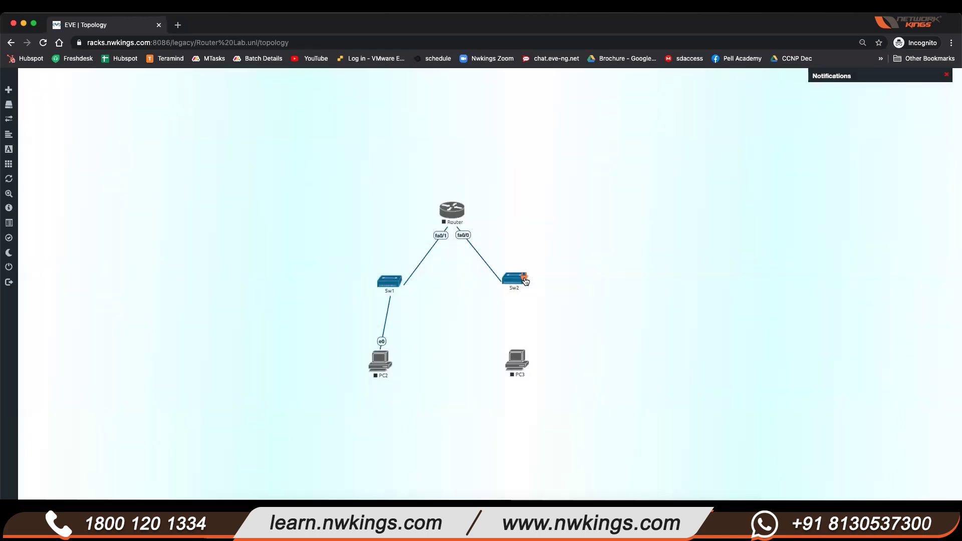
right_click(525, 281)
click(524, 279)
drag(524, 280, 517, 361)
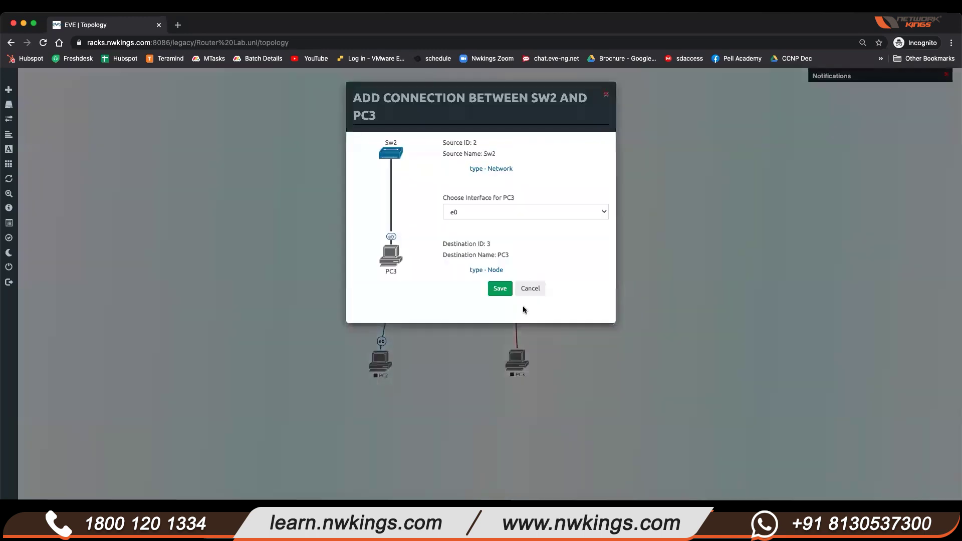
click(500, 289)
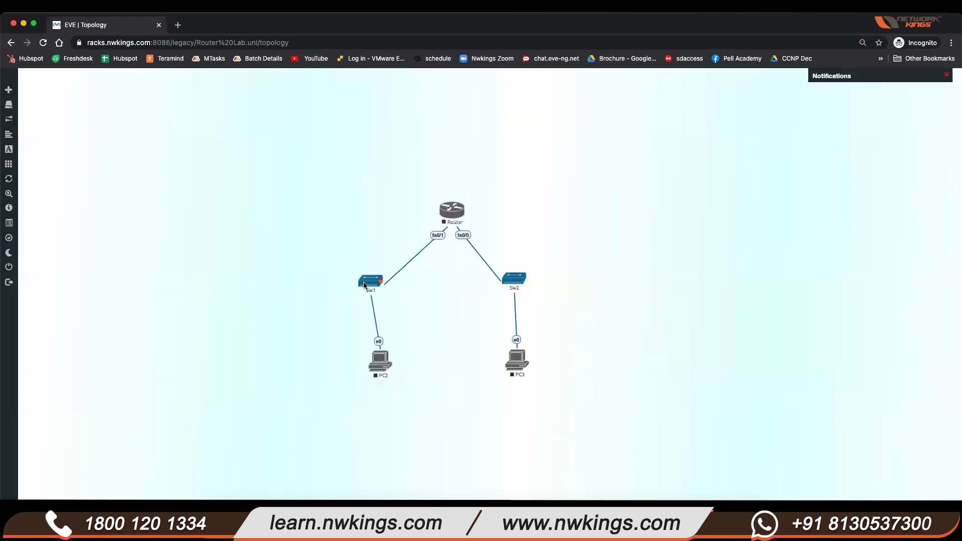
Nudge Sw1, Router and PC3 to align the layout
drag(375, 283, 381, 282)
drag(454, 215, 455, 187)
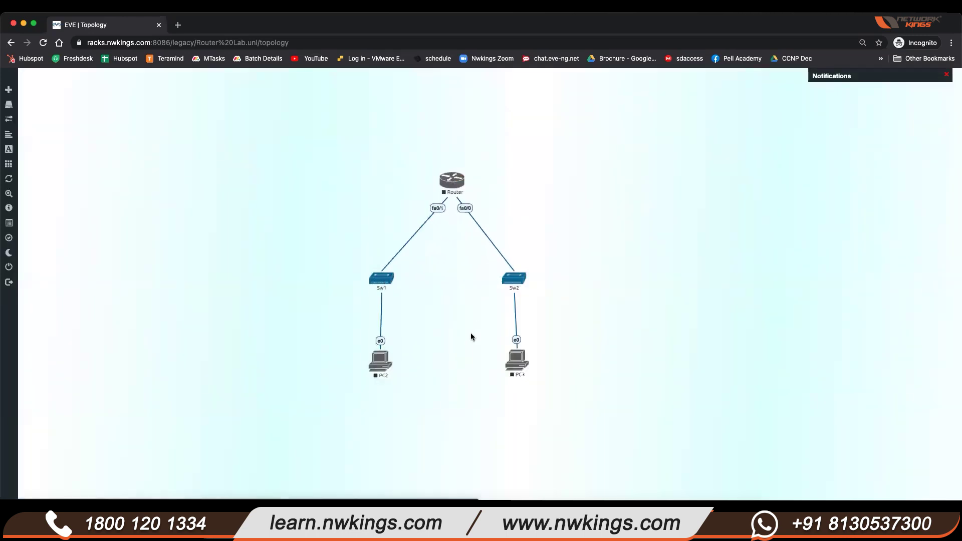
drag(507, 362, 509, 363)
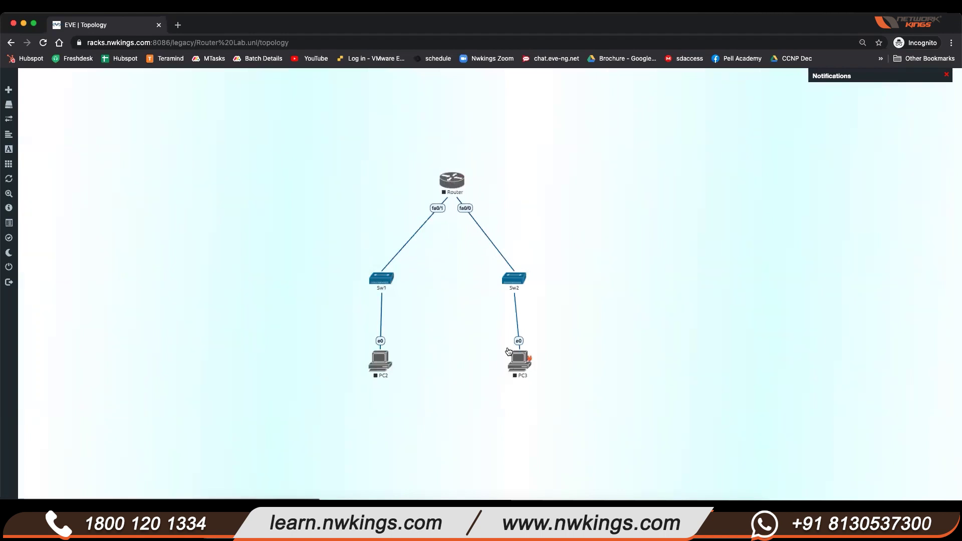
Move all five nodes together up and left, realign PC3, and start the Router node
key(super+plus)
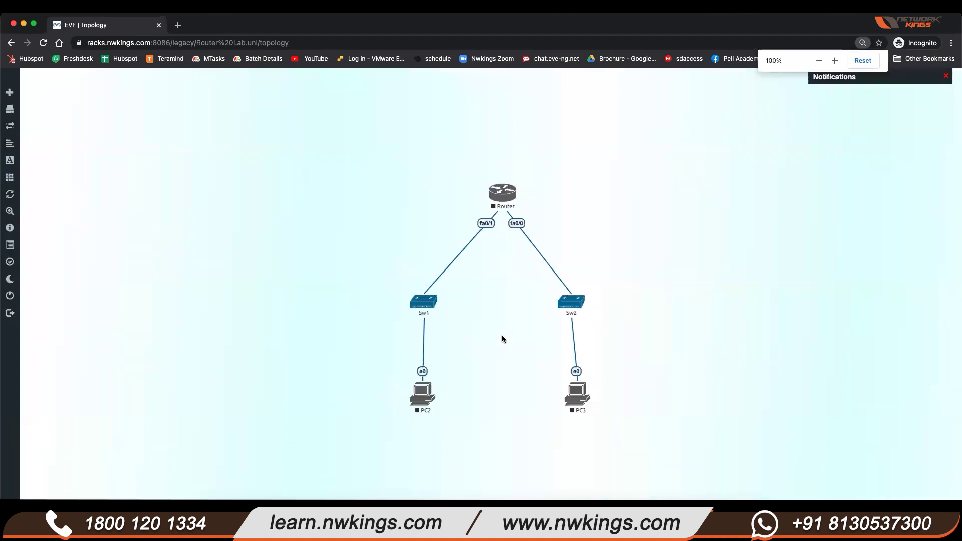
drag(388, 174, 600, 423)
drag(503, 200, 425, 173)
click(532, 190)
drag(499, 375, 497, 370)
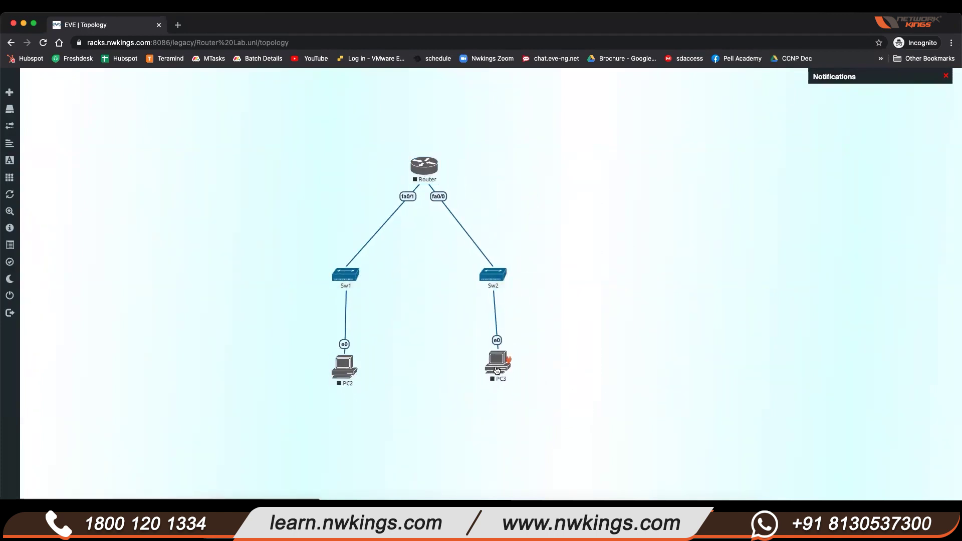
right_click(427, 169)
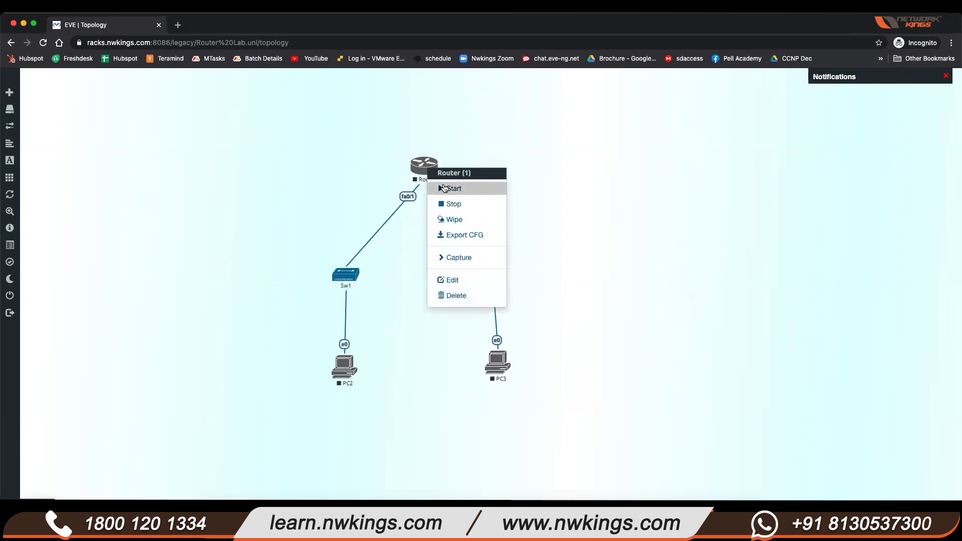
click(445, 189)
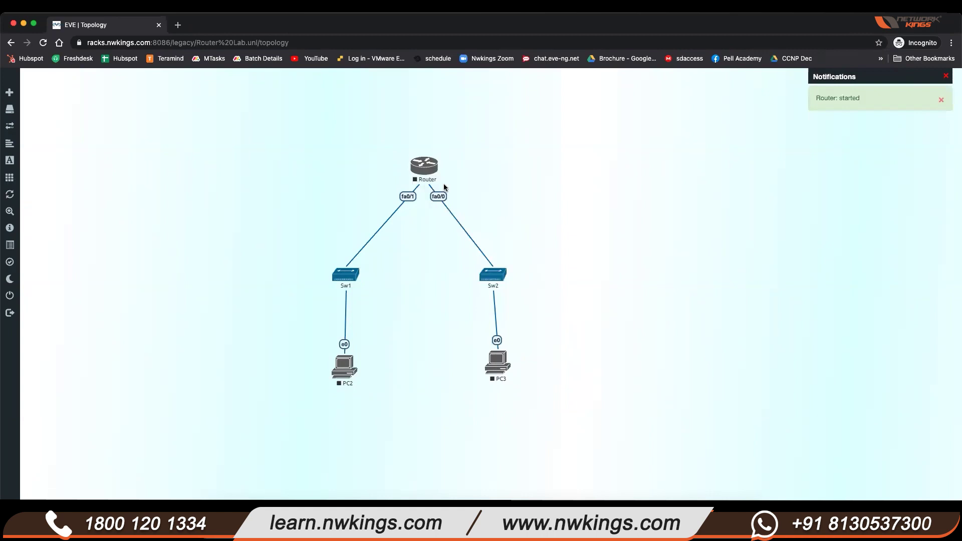
Add a 192.168.1.1 text label beside the router's fa0/1 interface
right_click(360, 193)
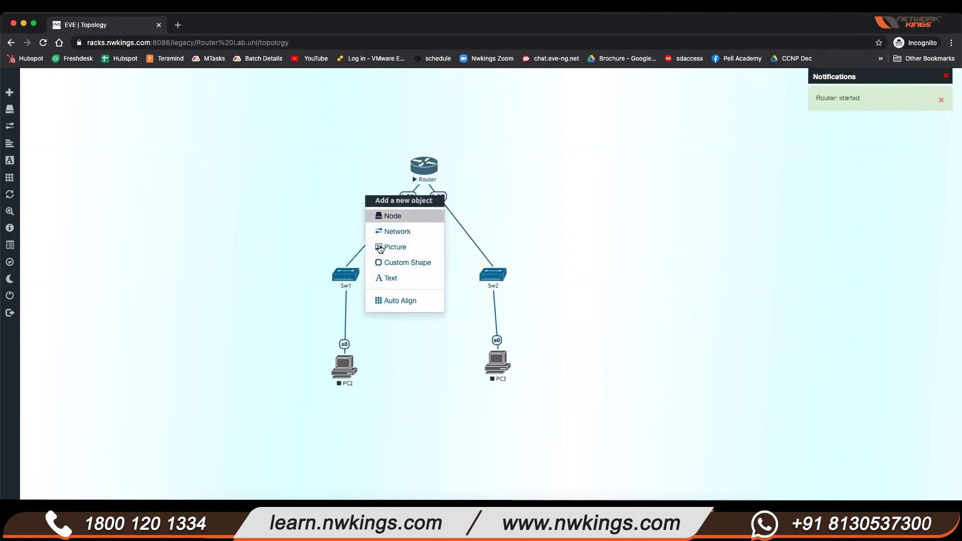
click(390, 279)
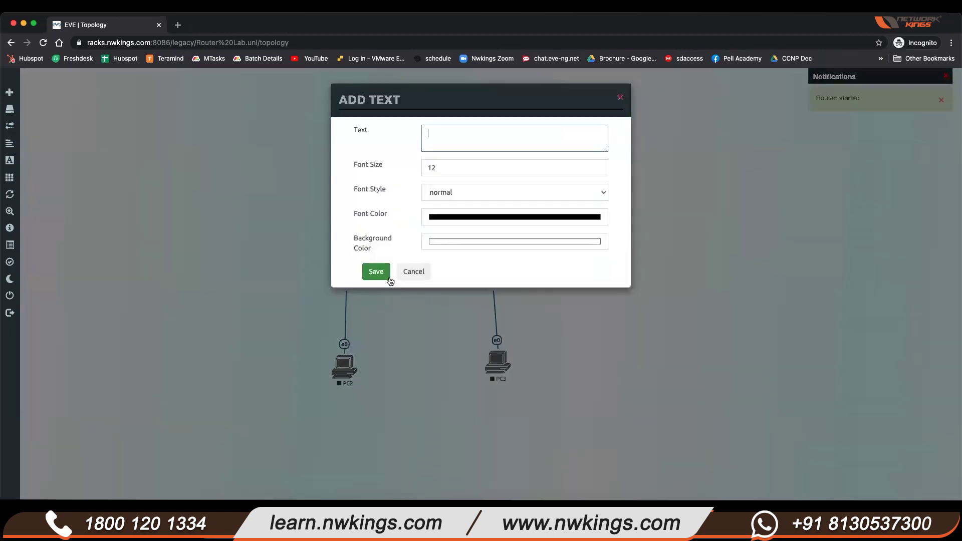
text(192.168.1.1)
click(375, 271)
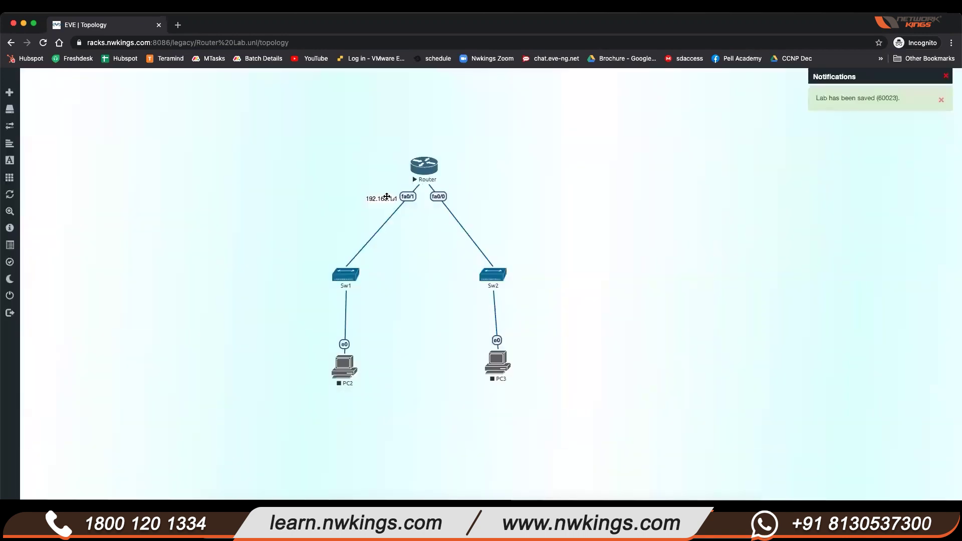
mouse_move(385, 198)
mouse_down()
mouse_move(373, 187)
mouse_move(393, 193)
mouse_up()
Duplicate the label under PC2 and change it to 192.168.1.11
right_click(381, 191)
click(406, 210)
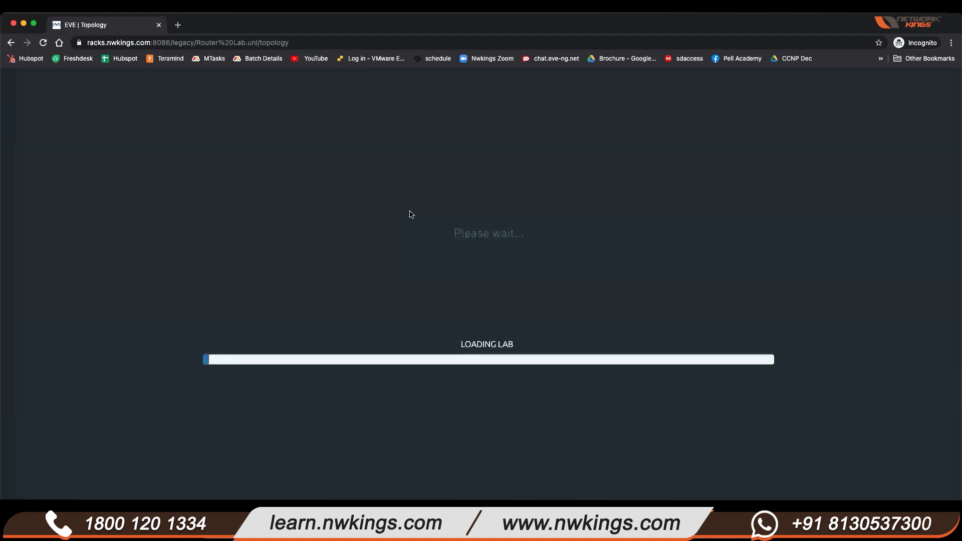
drag(388, 213, 350, 397)
double_click(350, 397)
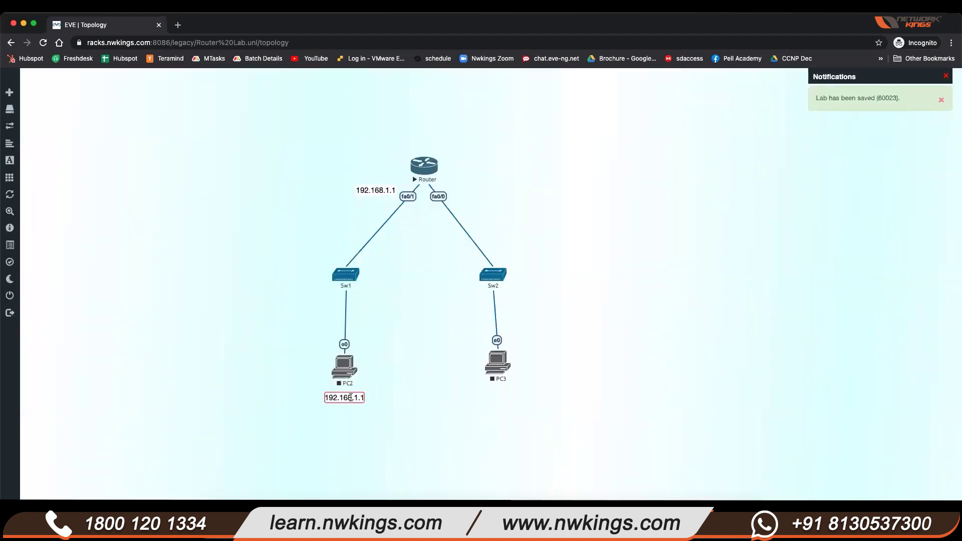
text(1)
click(467, 390)
Duplicate the router label beside fa0/0 and change it to 192.168.2.1
right_click(372, 184)
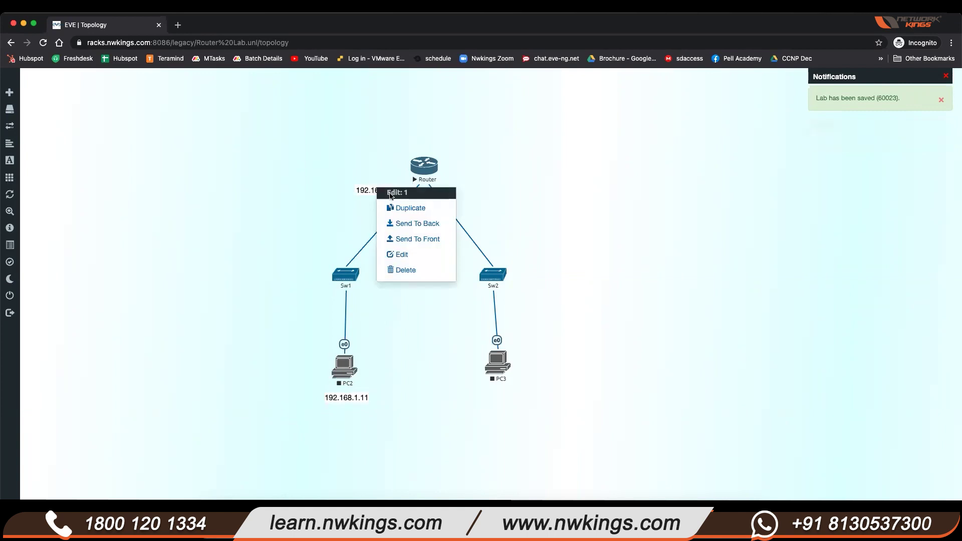
click(404, 208)
drag(391, 215, 479, 191)
double_click(491, 189)
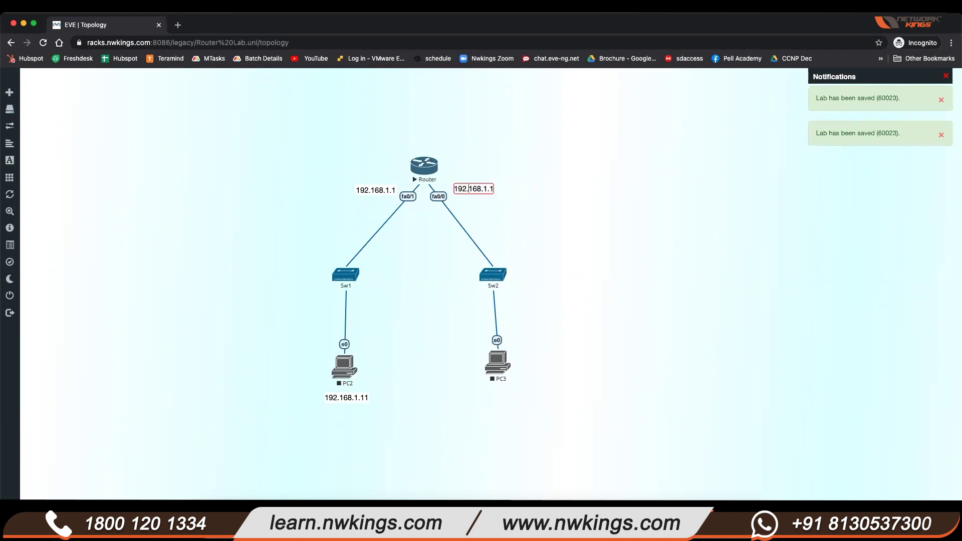
key(BackSpace)
text(2)
click(534, 210)
Duplicate the 192.168.2.1 label under PC3 and change it to 192.168.2.2
right_click(482, 188)
click(511, 207)
drag(490, 211, 505, 394)
double_click(505, 395)
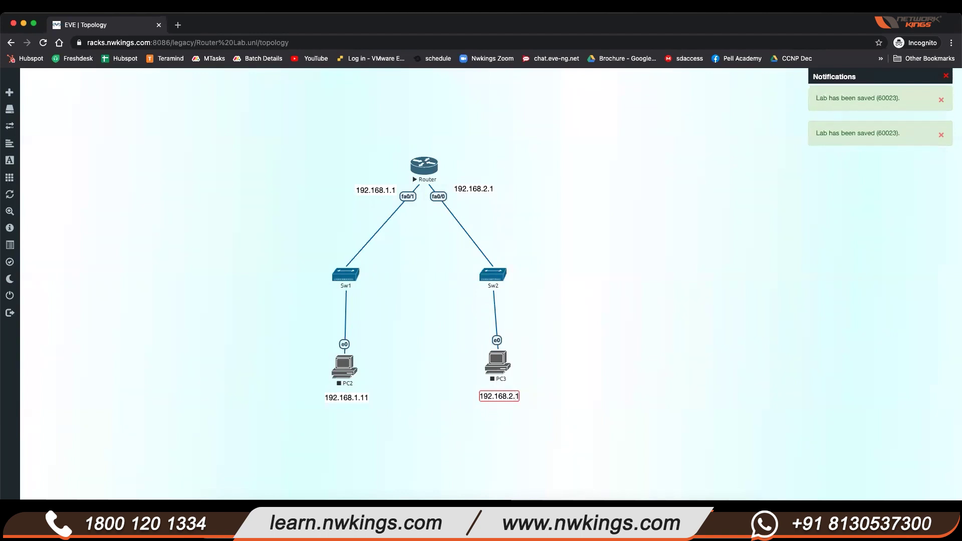
click(580, 393)
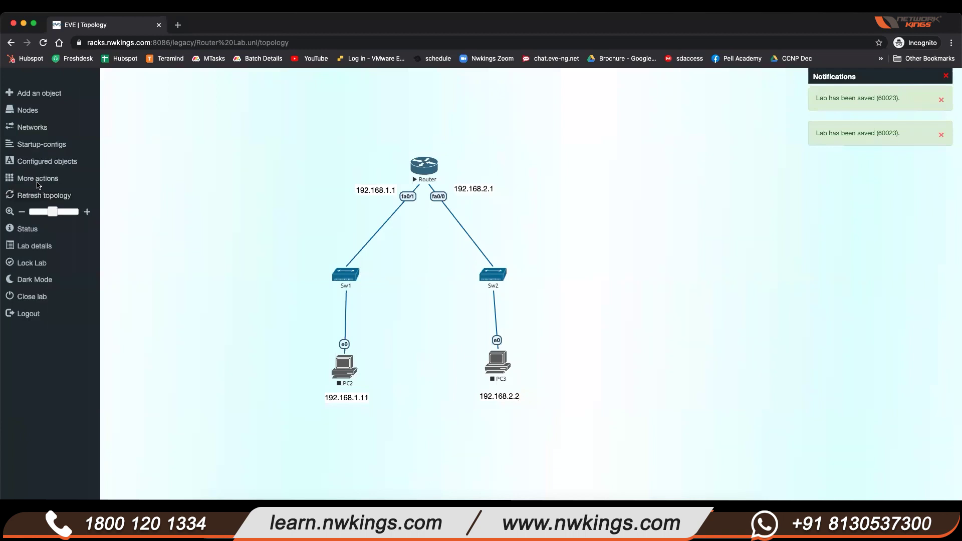
Start all lab nodes from More actions and open the Router's console
click(33, 178)
click(61, 194)
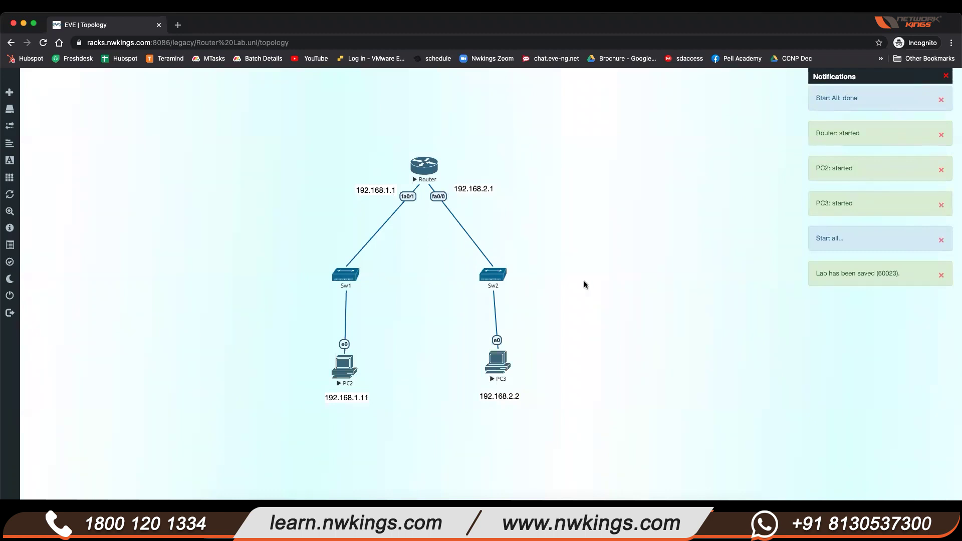
drag(502, 361, 499, 363)
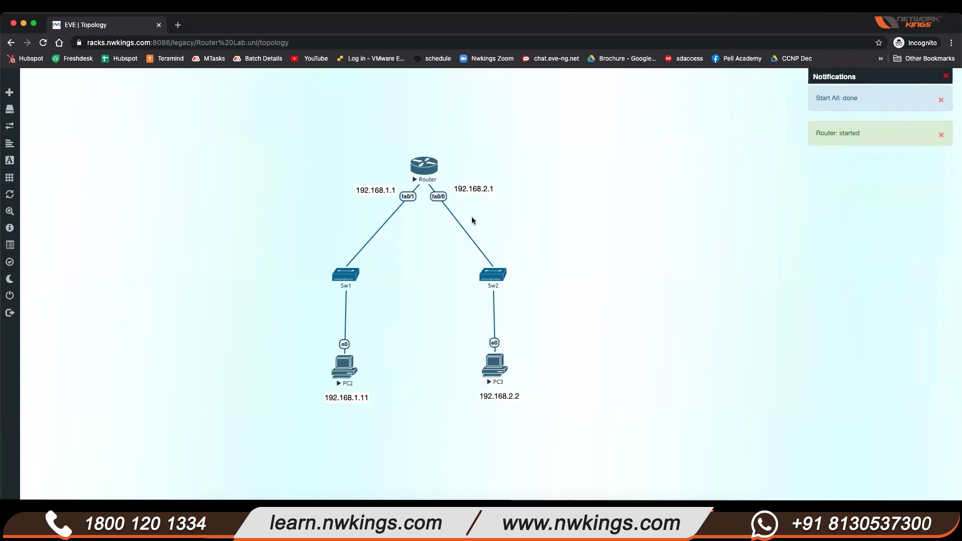
click(423, 168)
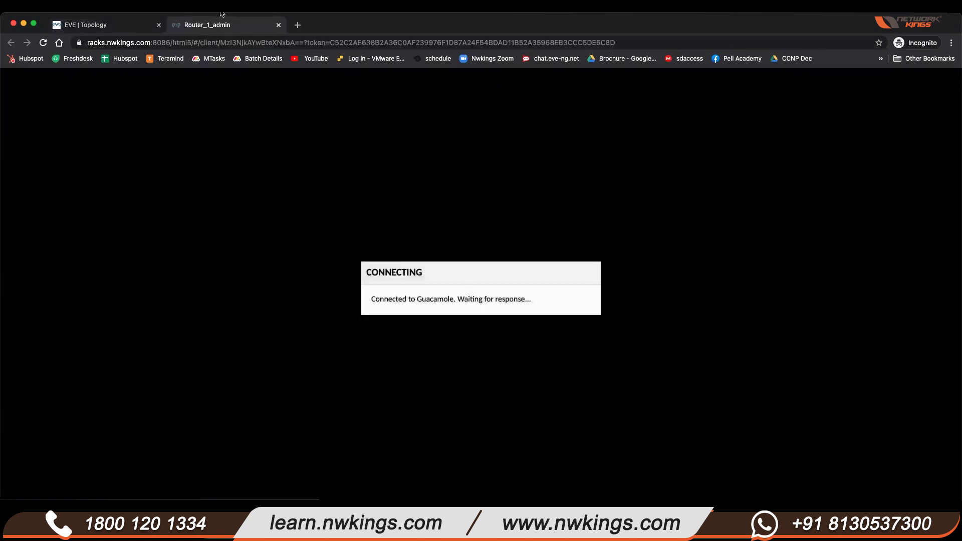
Detach the Router console into a smaller window and answer 'no' to the setup dialog
drag(213, 25, 198, 129)
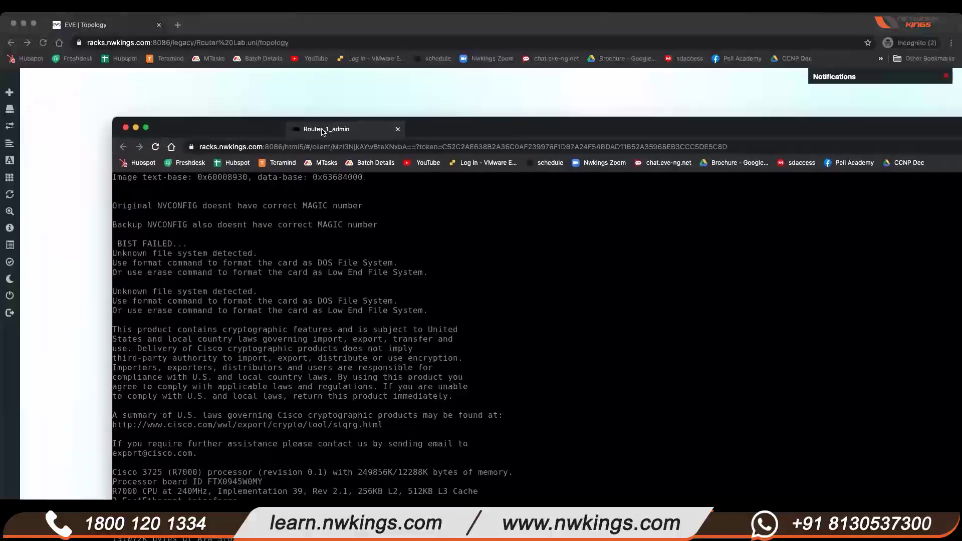
drag(114, 116, 730, 138)
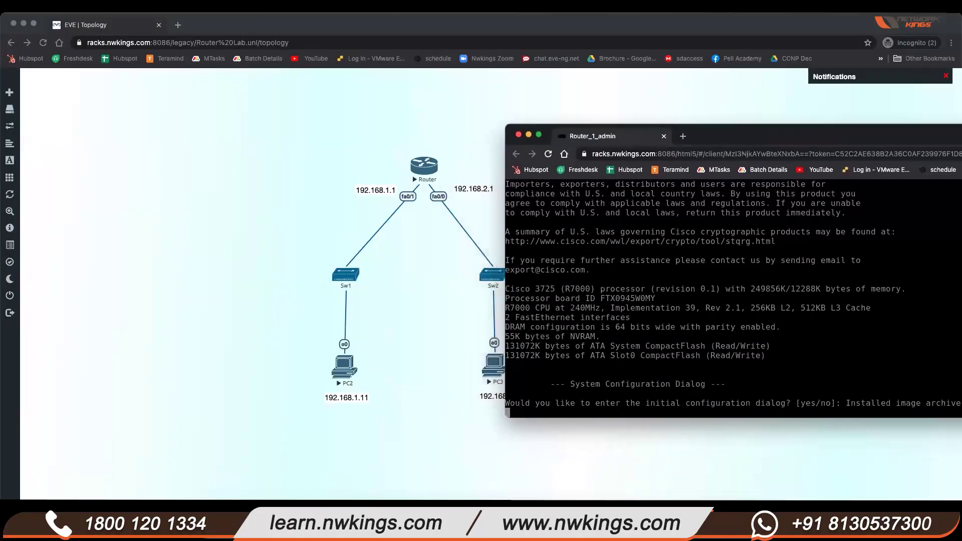
key(Return)
key(Return)
key(Return)
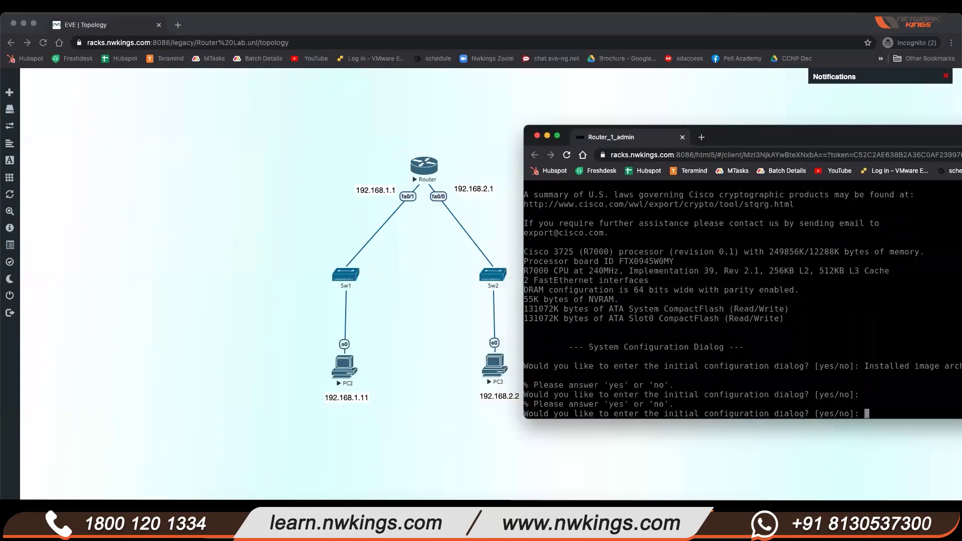
text(no)
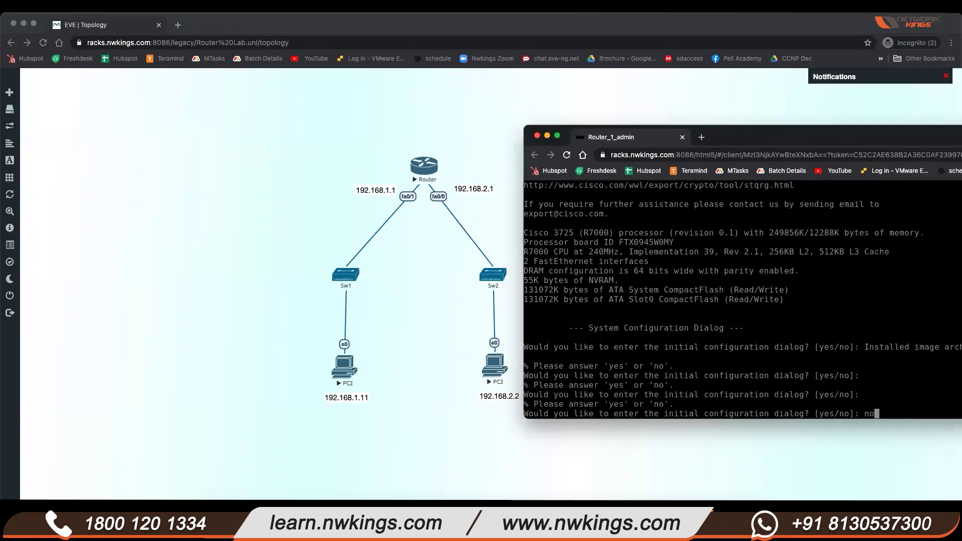
key(Return)
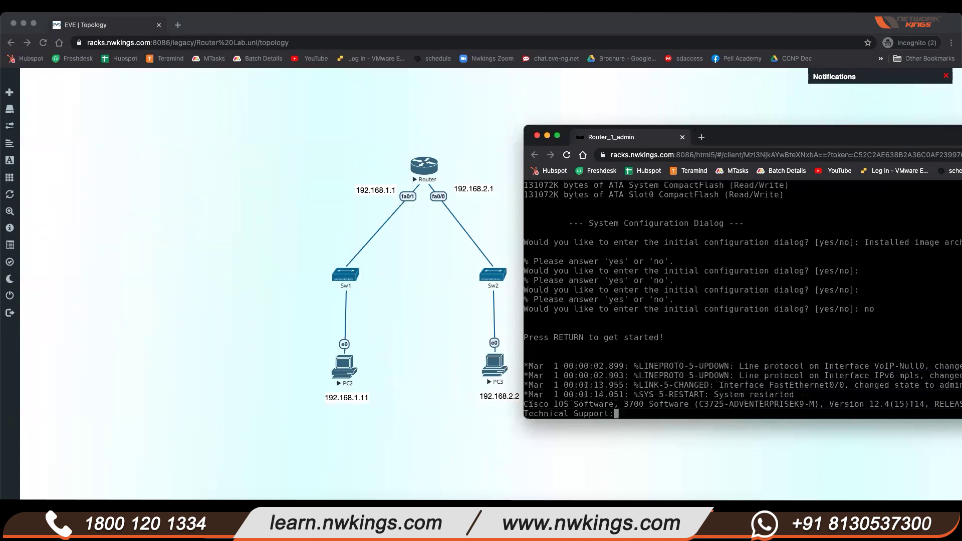
Reach the Router> prompt and run enable to enter privileged Router# mode
key(Return)
key(Return)
key(Return)
key(Return)
key(Return)
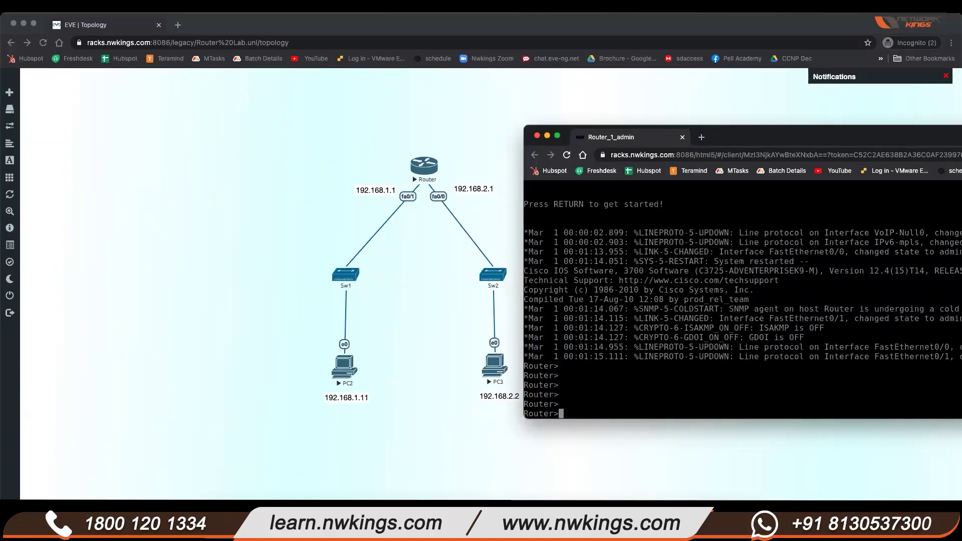
text(enab)
key(Tab)
key(Return)
key(Return)
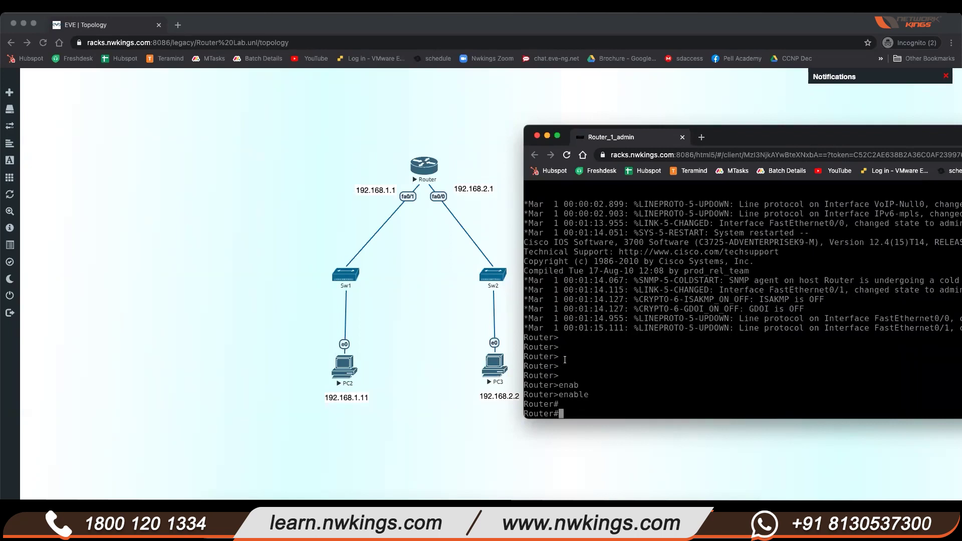
double_click(548, 364)
Append lines for Router> user mode, Router# privelege mode and Router(config)# Global configuration mode
click(523, 523)
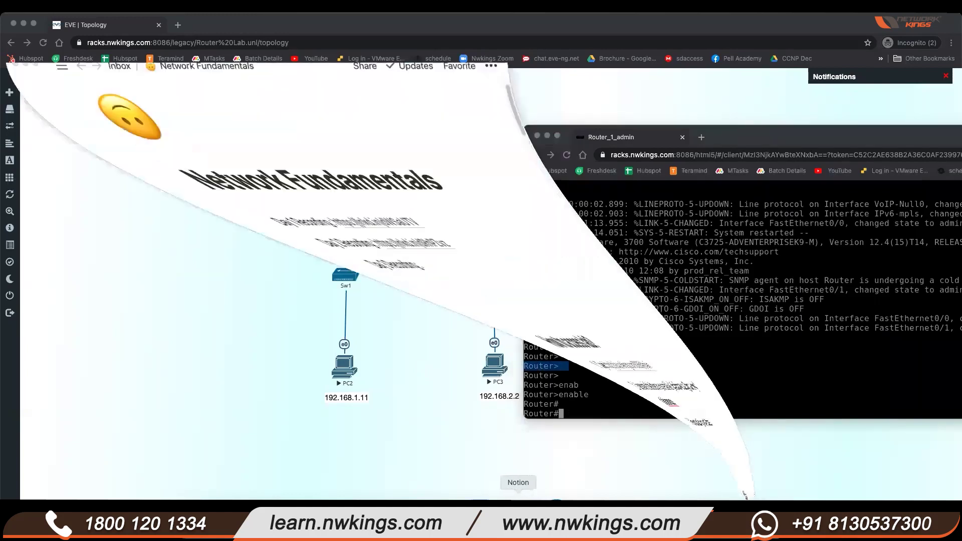
scroll(200, 375, down, 15)
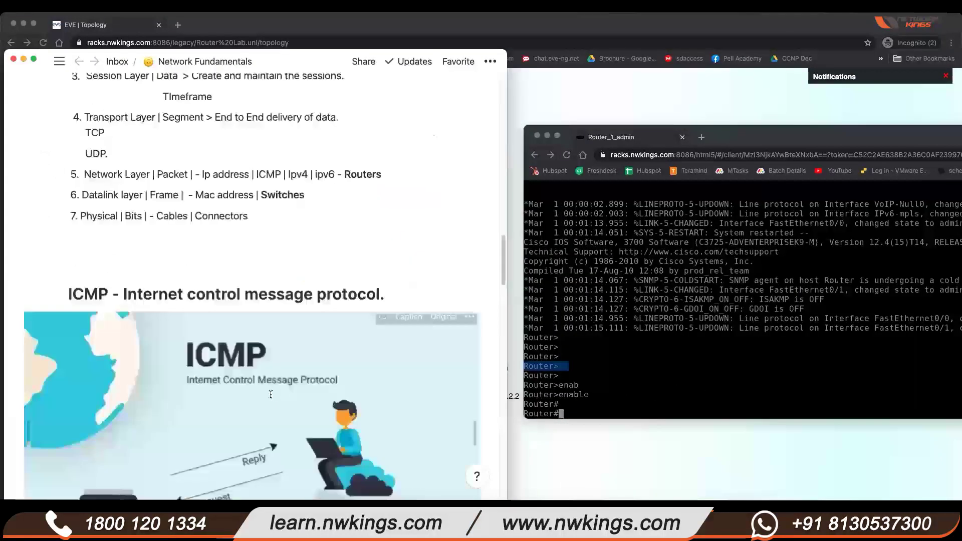
scroll(200, 373, down, 5)
key(Return)
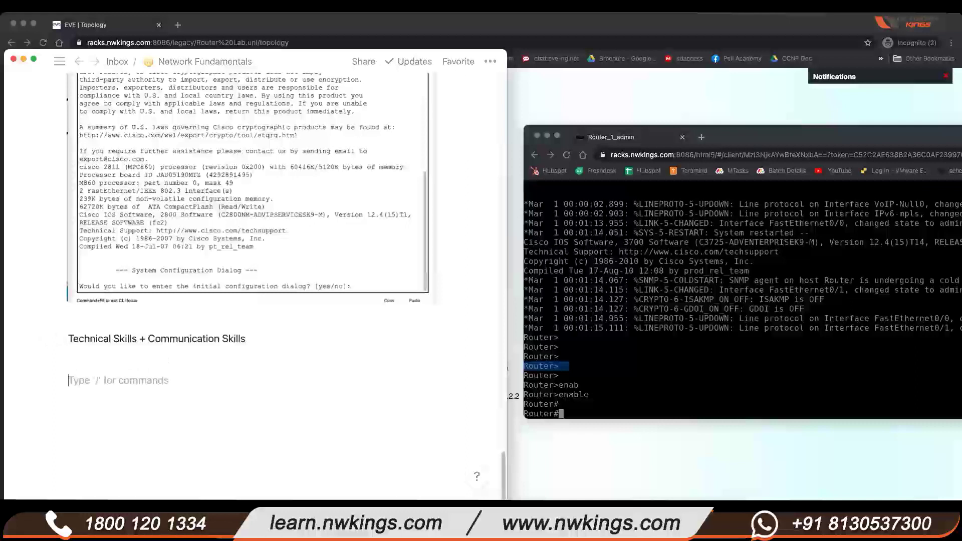
text(ute)
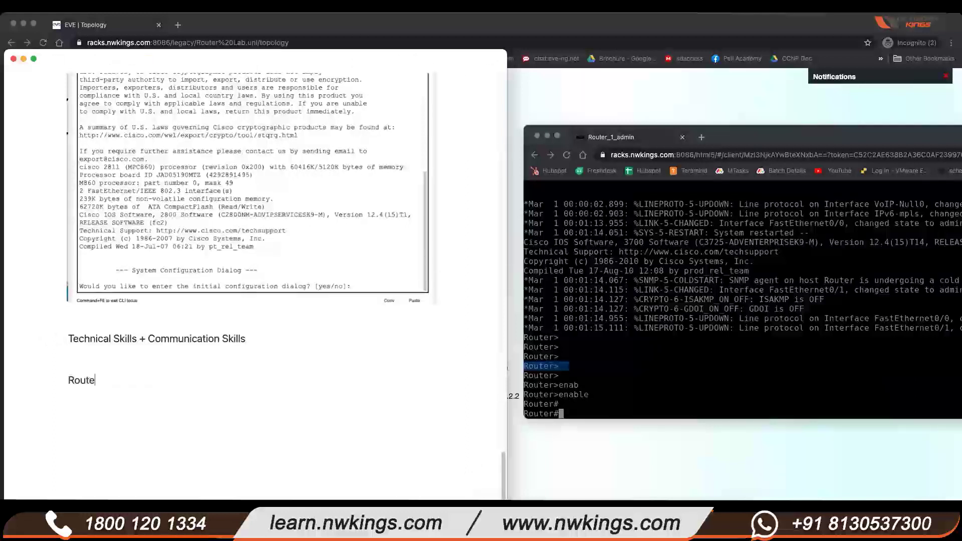
text(r> user mode)
key(Return)
text(Router# privelege mode)
key(Return)
text(Router(config)$)
key(BackSpace)
text(#)
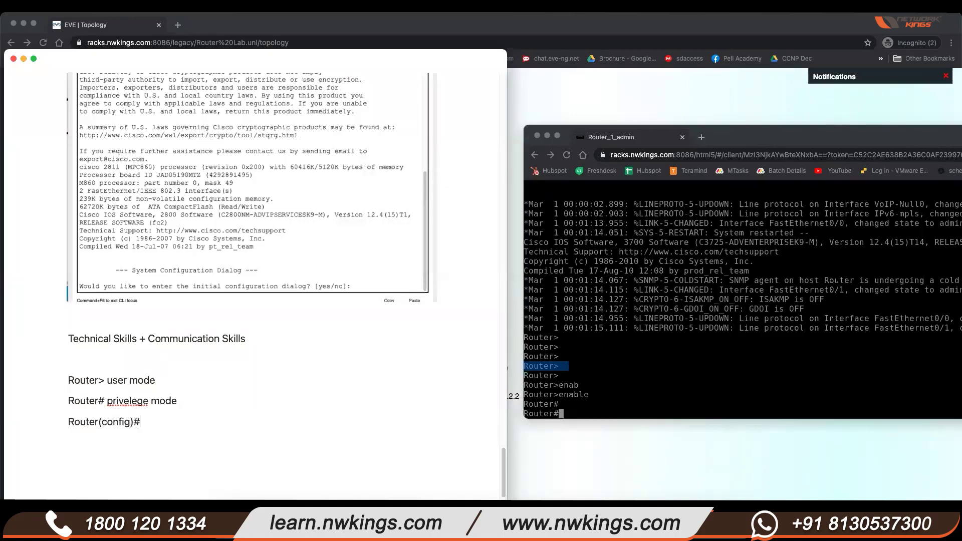
text( Global configuration mode)
click(615, 379)
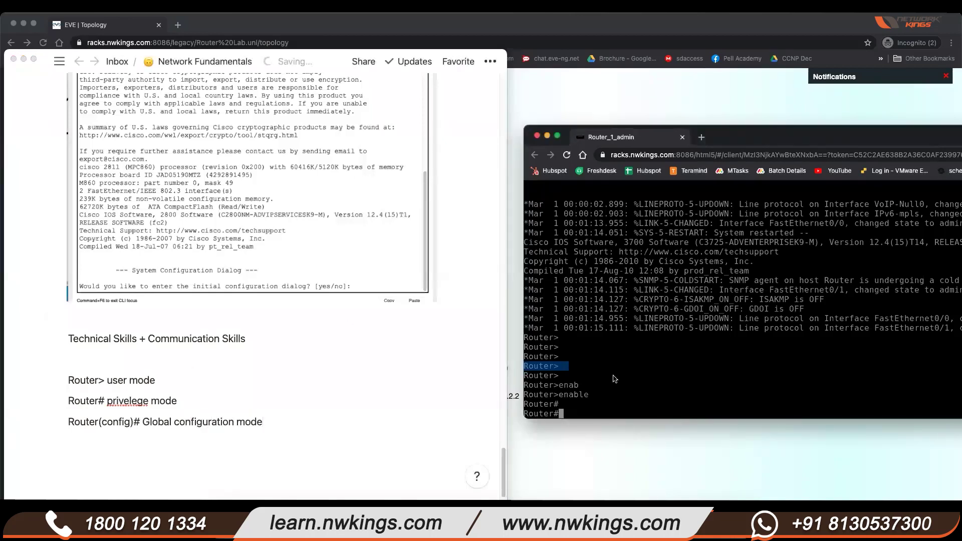
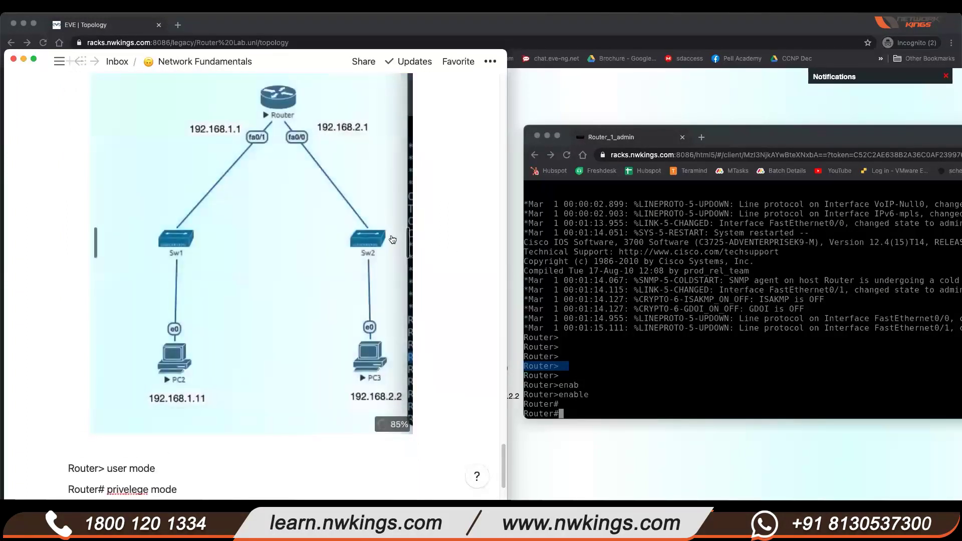
Create an empty code block below the topology diagram with /code
drag(406, 235, 345, 235)
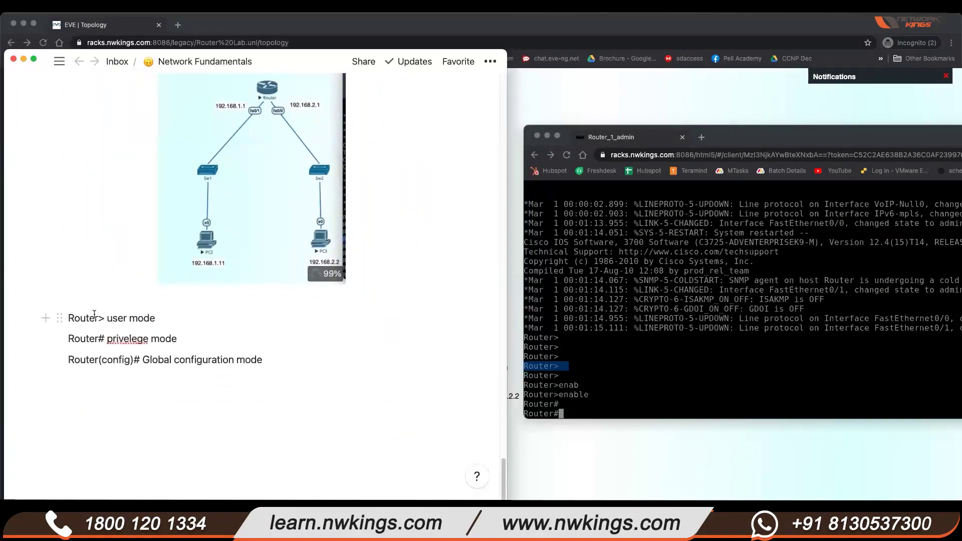
click(161, 305)
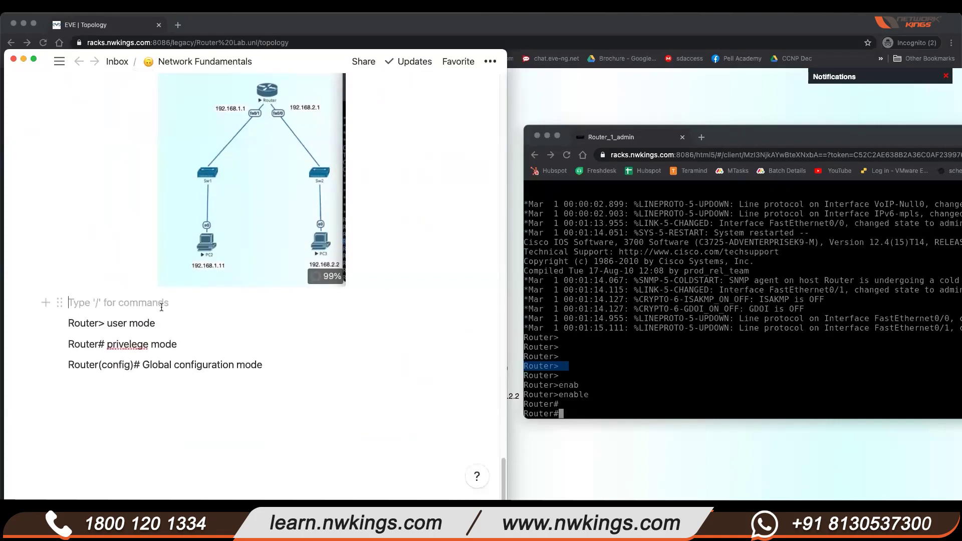
text(/code)
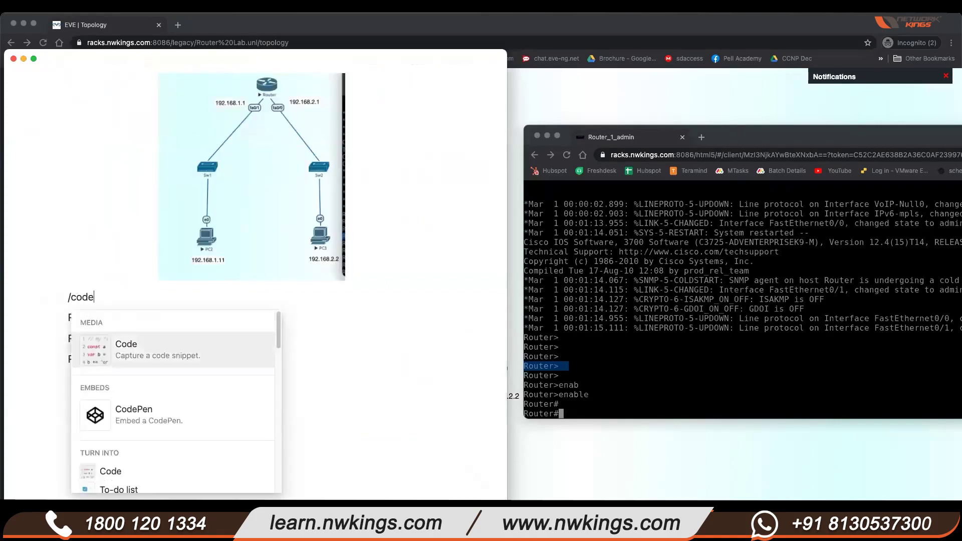
key(Return)
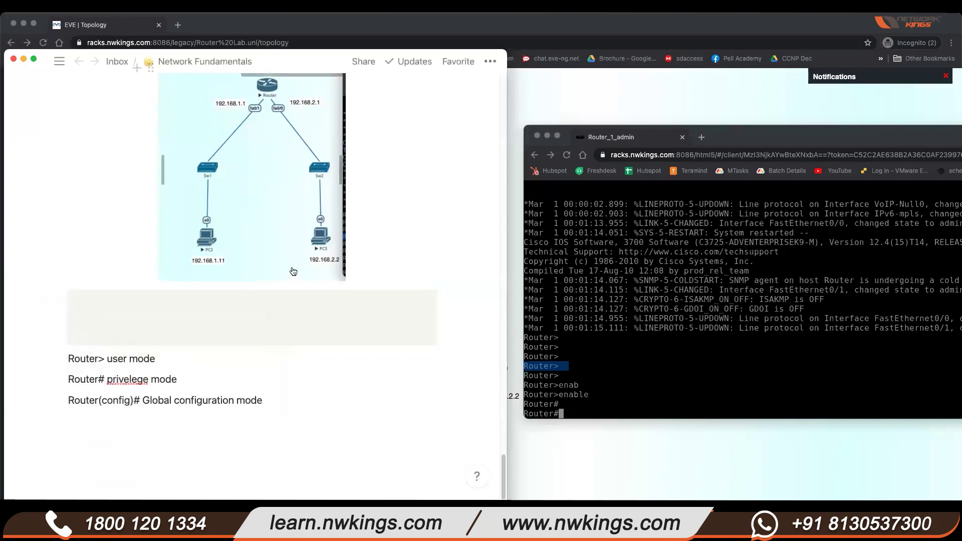
drag(343, 174, 389, 175)
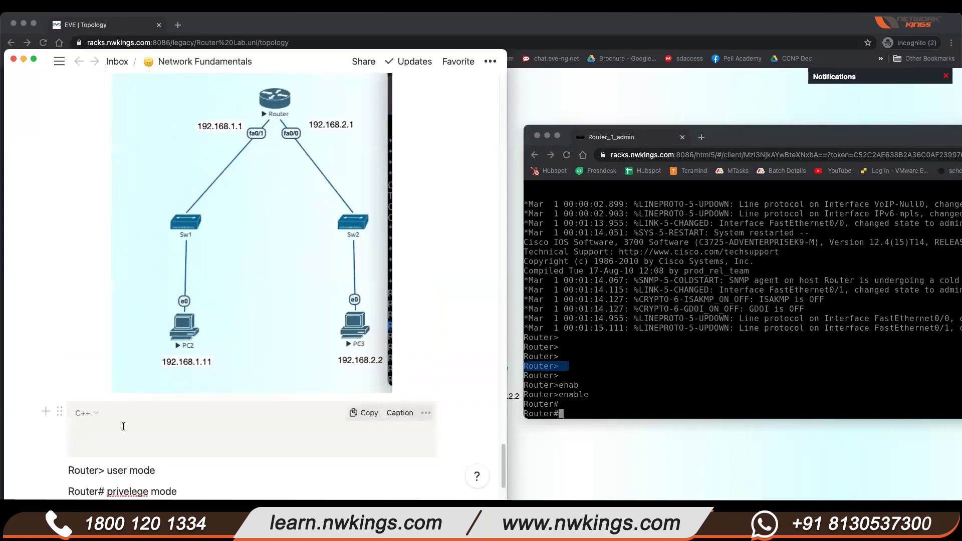
Enter enable and configure terminal on separate lines of the code block
text(enable)
key(Return)
text(configure terminal)
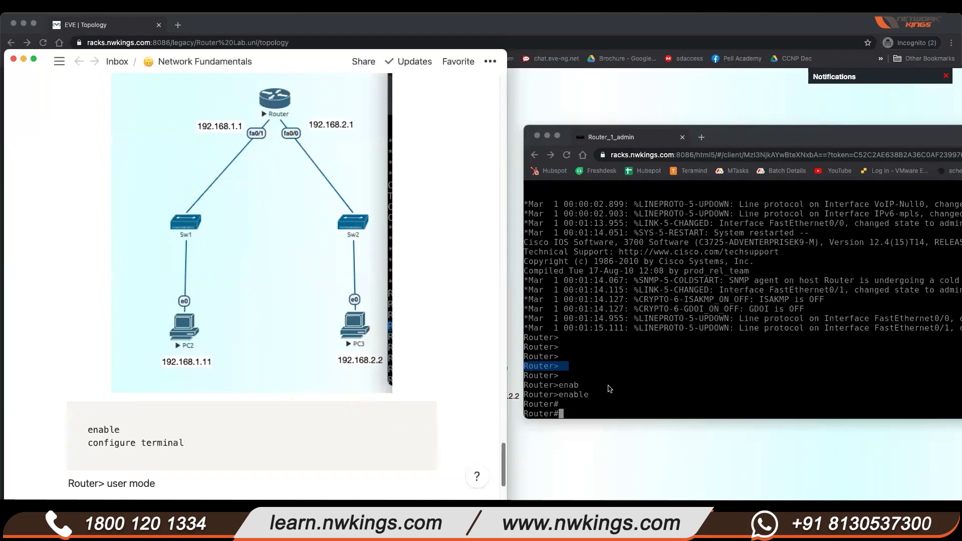
Run configure terminal on the router console to reach the Router(config)# prompt
click(609, 389)
text(config)
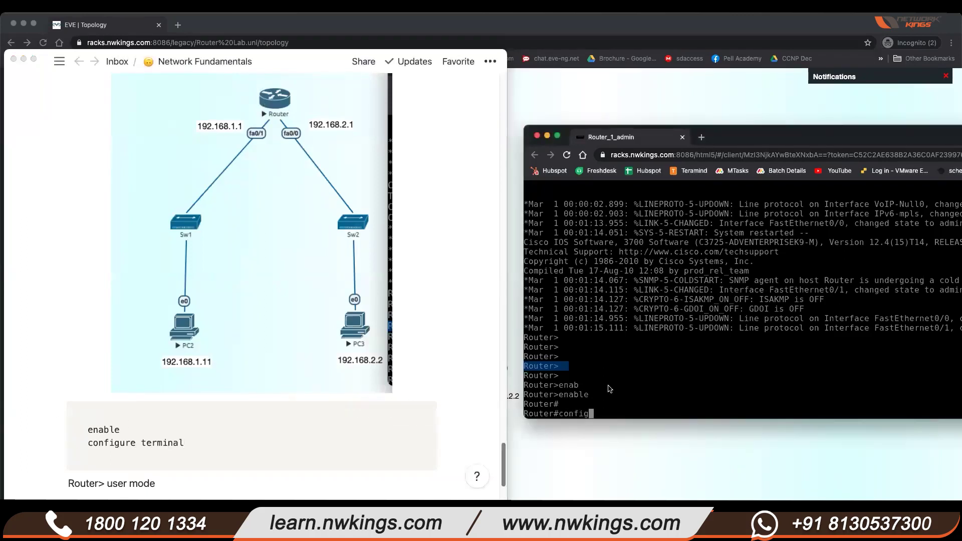
text(ure terminal)
key(Return)
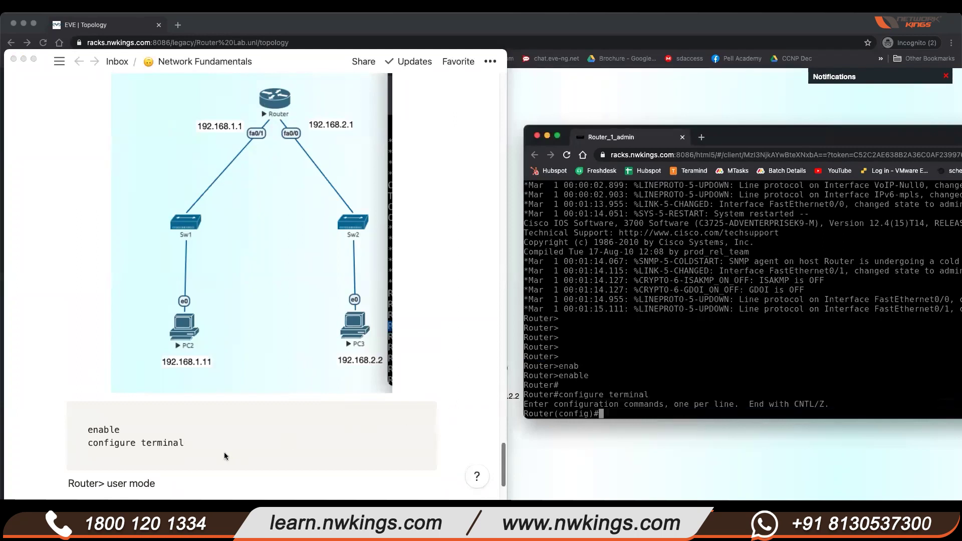
click(225, 456)
scroll(225, 456, down, 2)
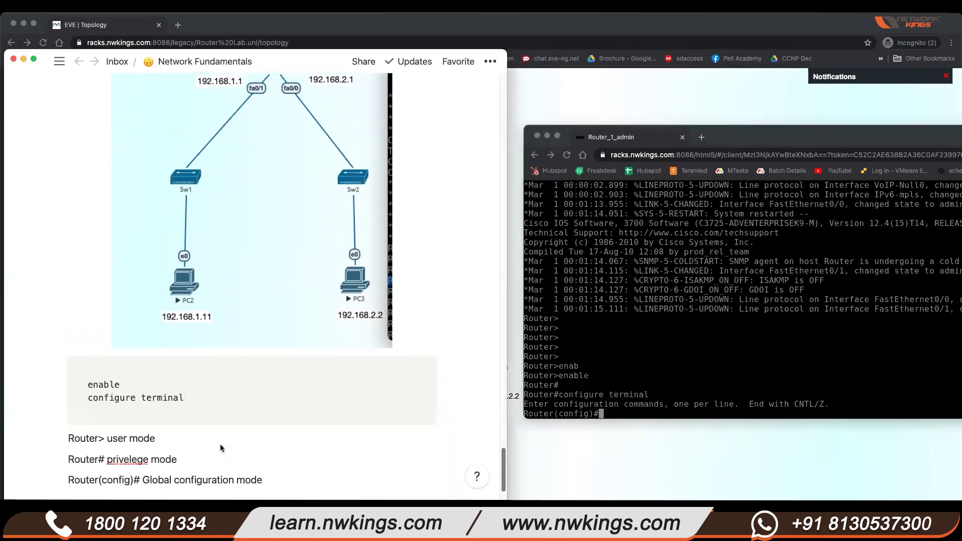
key(Left)
key(Left)
Add hostname NWKINGS to the notes and apply it on the router, giving NWKINGS(config)#
key(Return)
text(hostname )
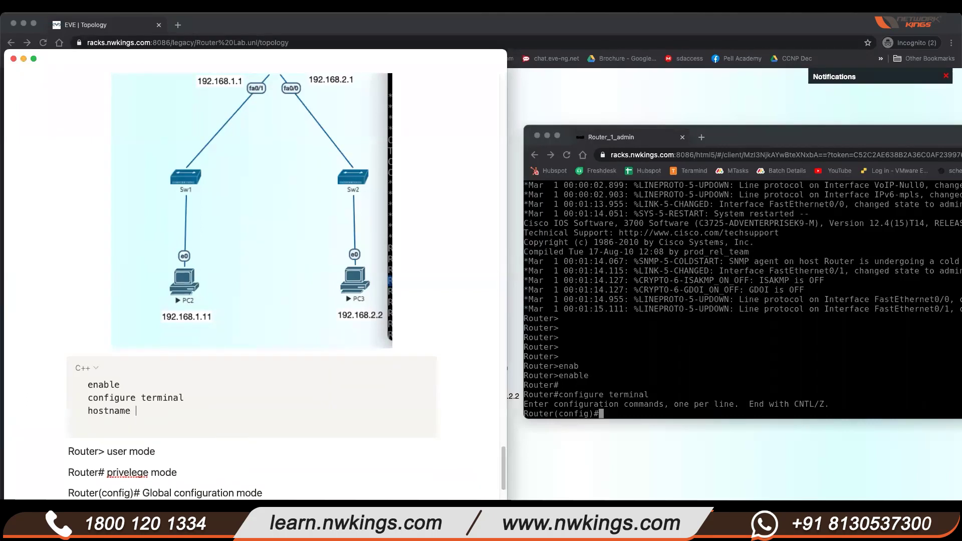
text(NWKINGS)
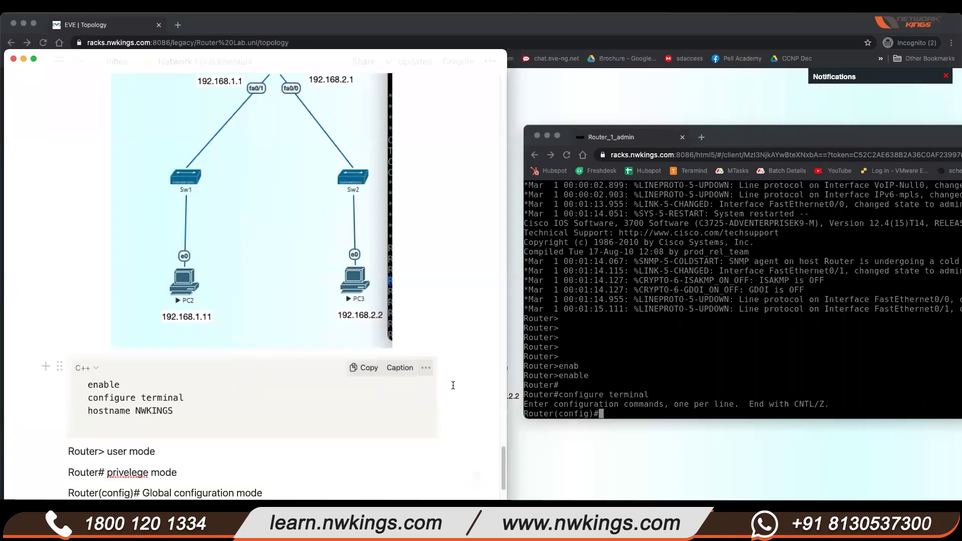
click(625, 392)
text(host)
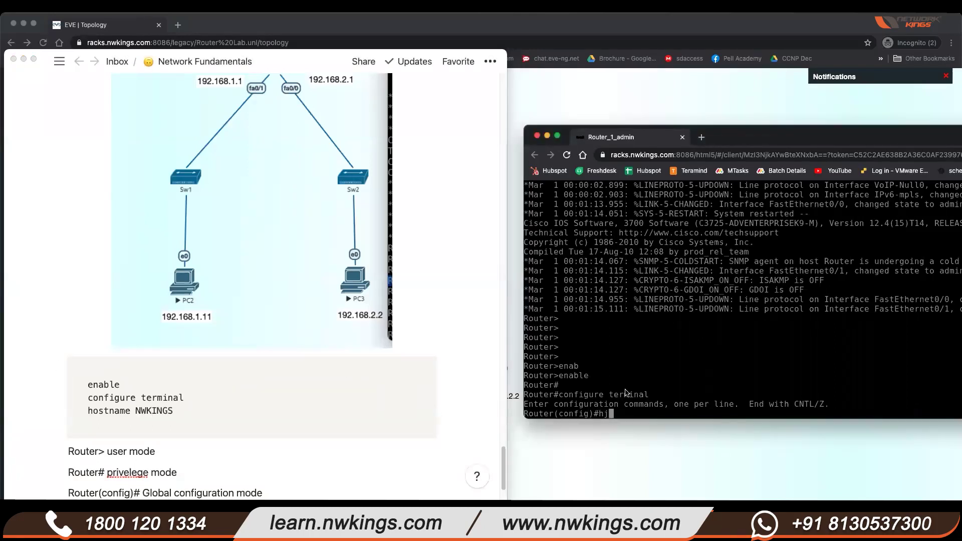
text(name NWKINGS)
key(Return)
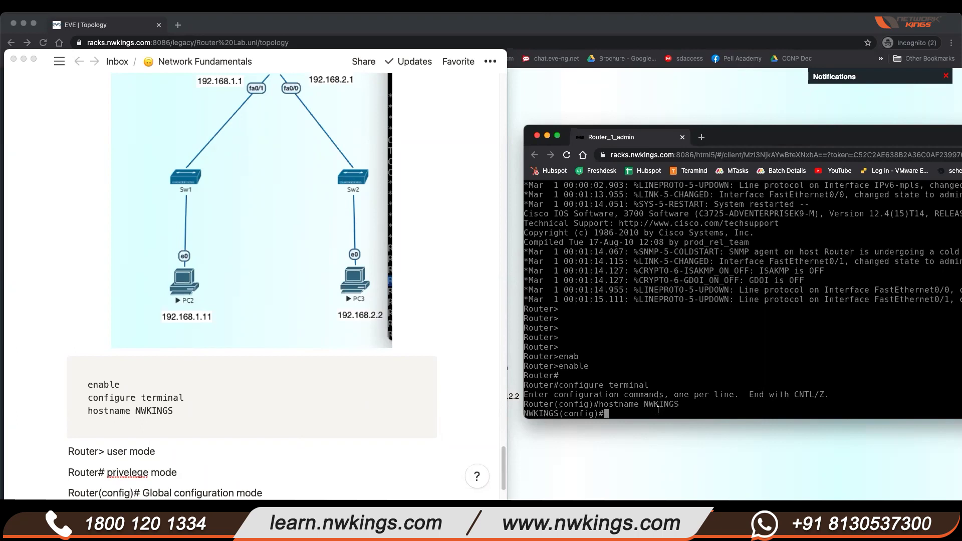
click(204, 418)
scroll(213, 396, up, 1)
scroll(216, 387, up, 1)
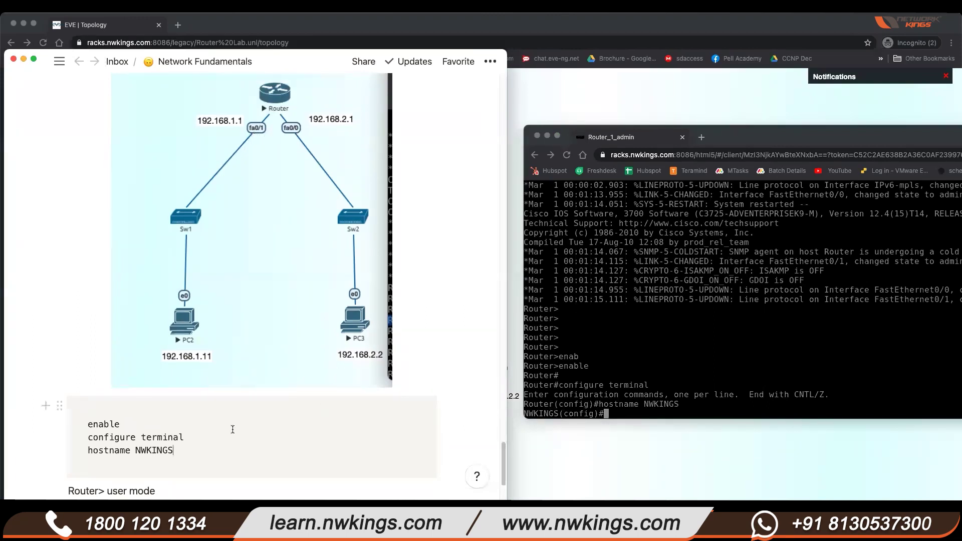
Note interface fa0/1 in the code block and enter it on the router (NWKINGS(config-if)#)
key(Return)
text(i)
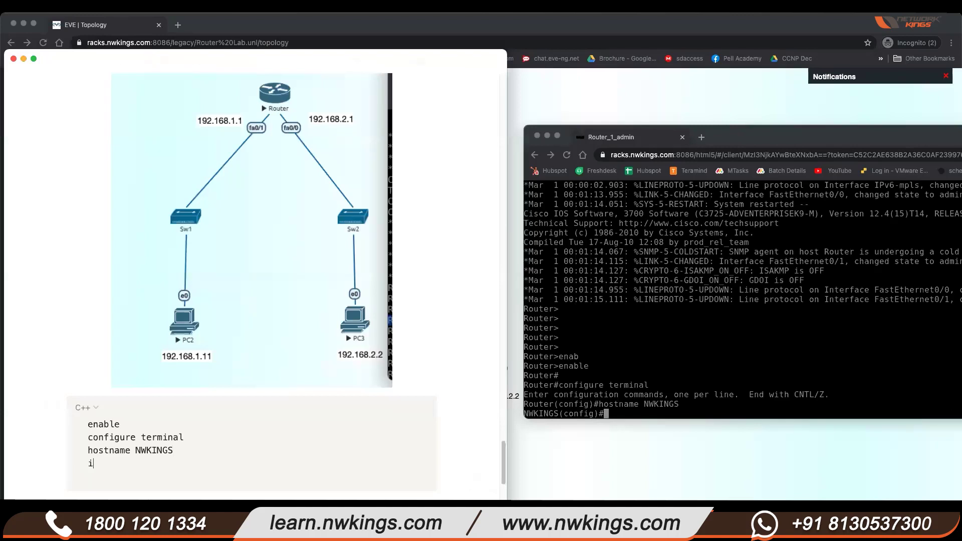
text(nterface fa0/1)
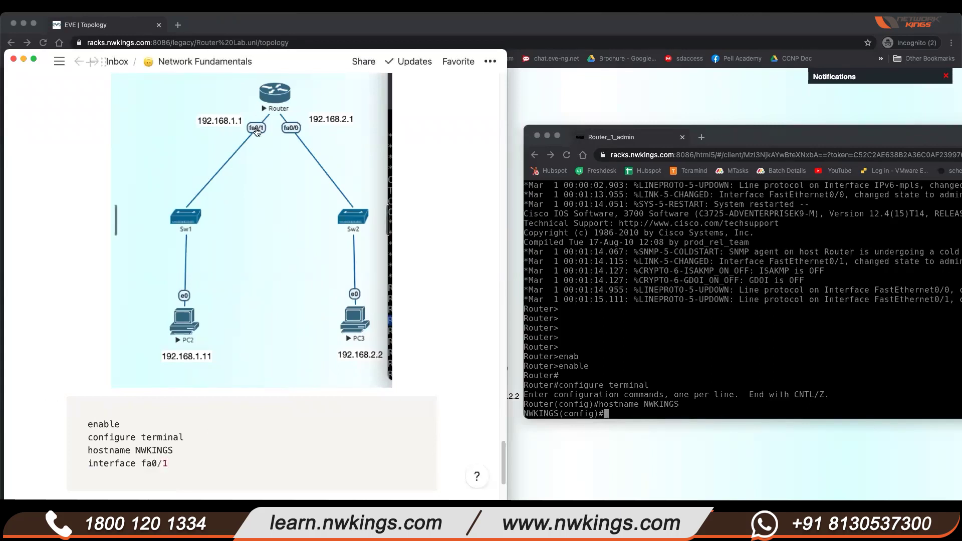
click(636, 391)
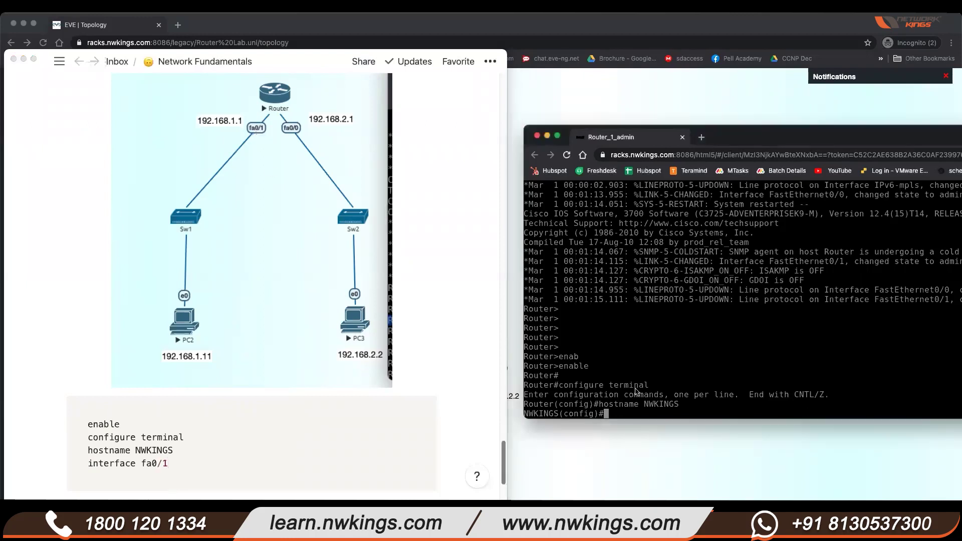
key(Return)
key(Return)
text(interfa)
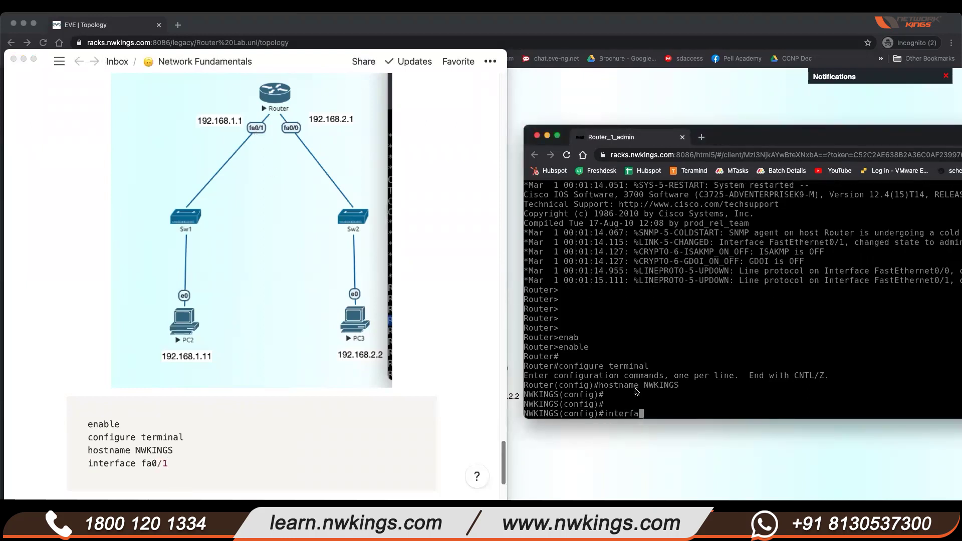
text(ce fa0/1)
key(Return)
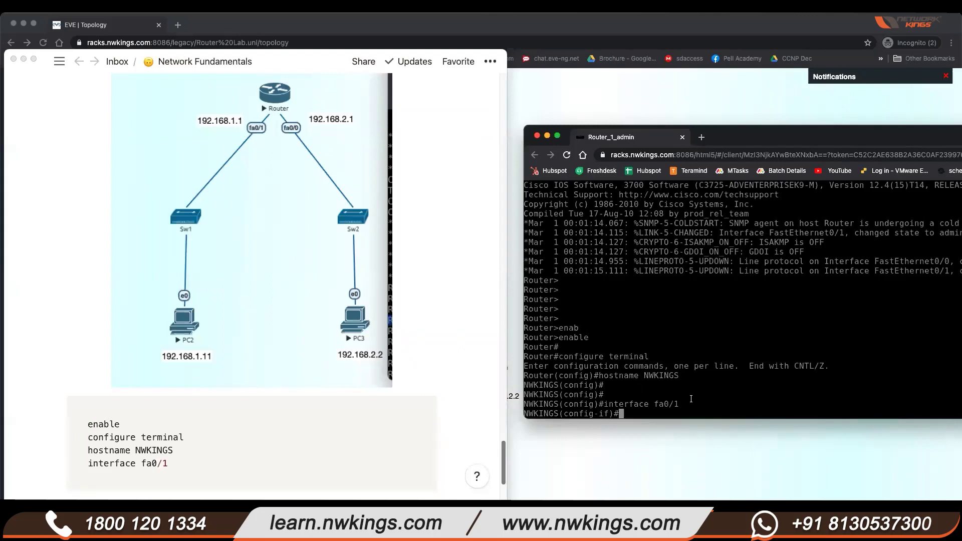
Assign fa0/1 the address 192.168.1.1 255.255.255.0 and enable it with no shutdown
text(ip address 192.168.1.1 255.255)
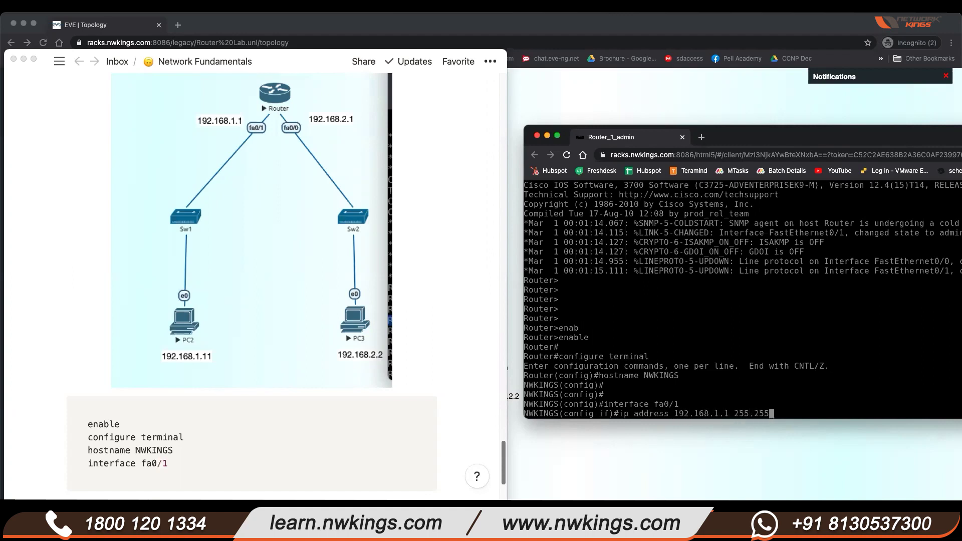
text(.255.0)
key(Return)
text(n)
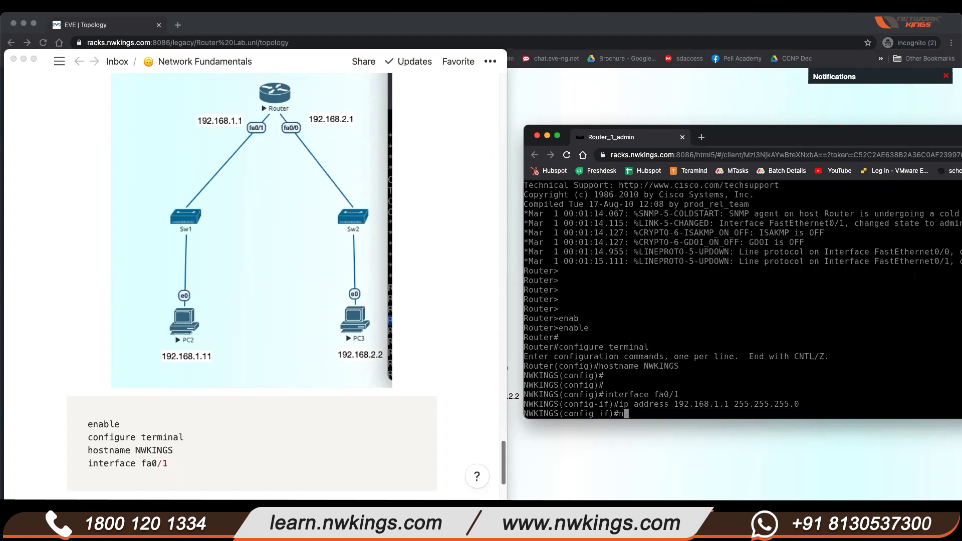
text(o shutdown)
key(Return)
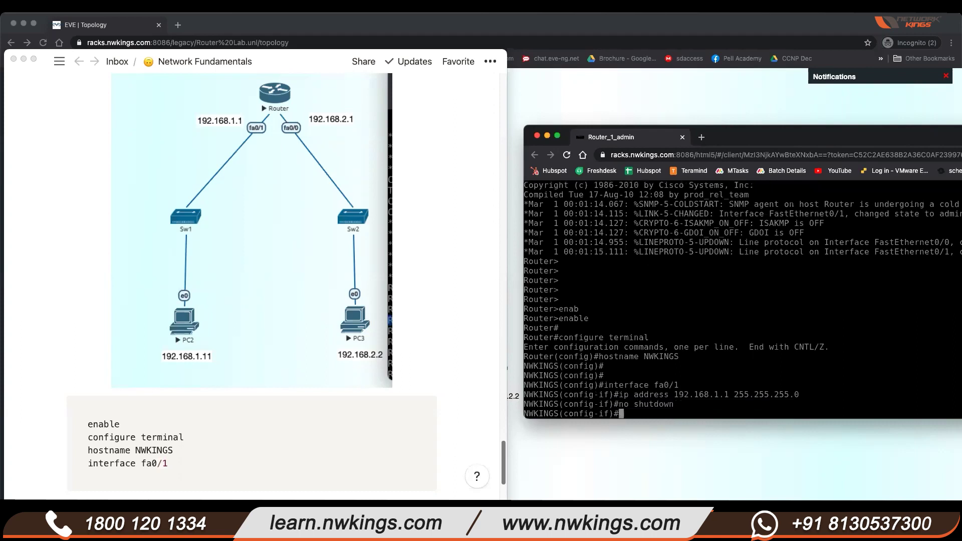
click(288, 456)
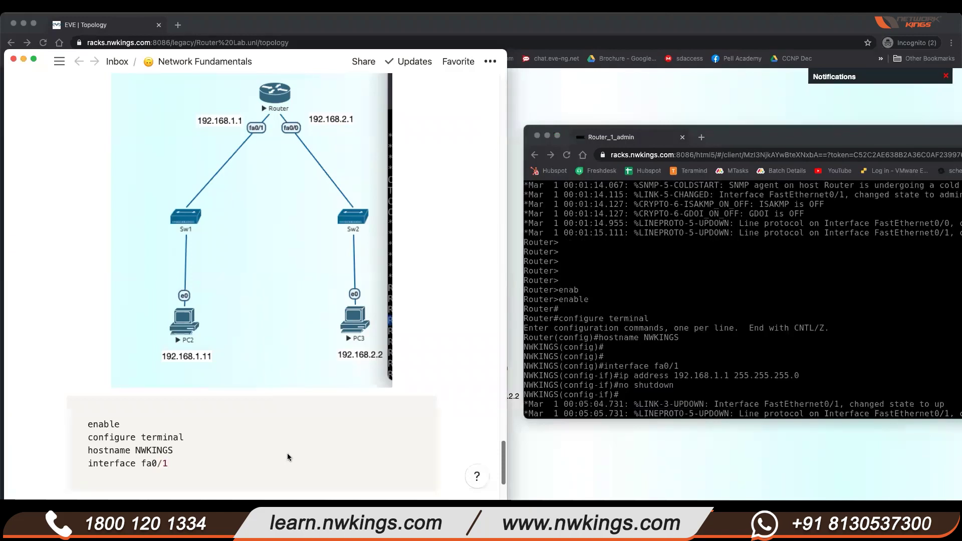
scroll(287, 453, down, 2)
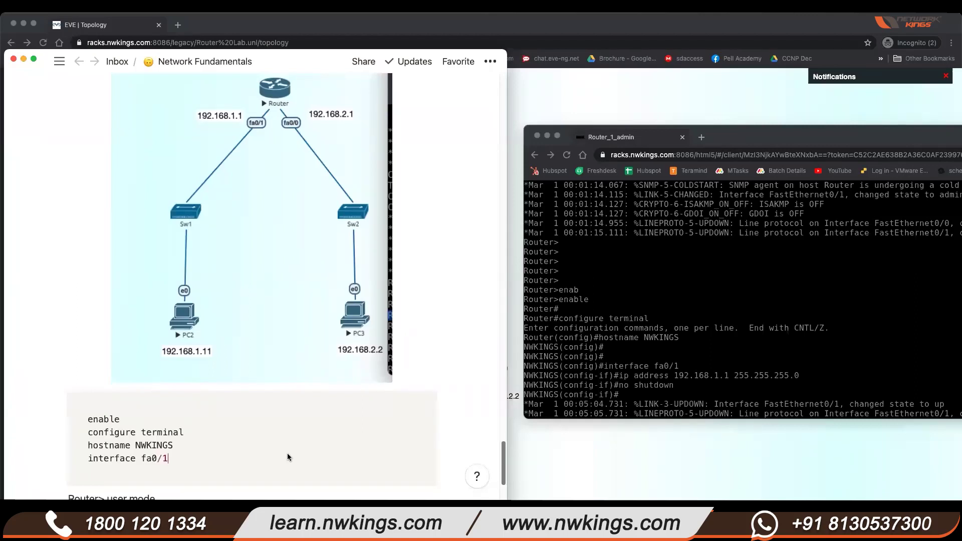
Add ip address 192.168.1.1 255.255.255.0 and no shutdown to the notes, plus a blank line after hostname NWKINGS
key(Return)
text(ip a)
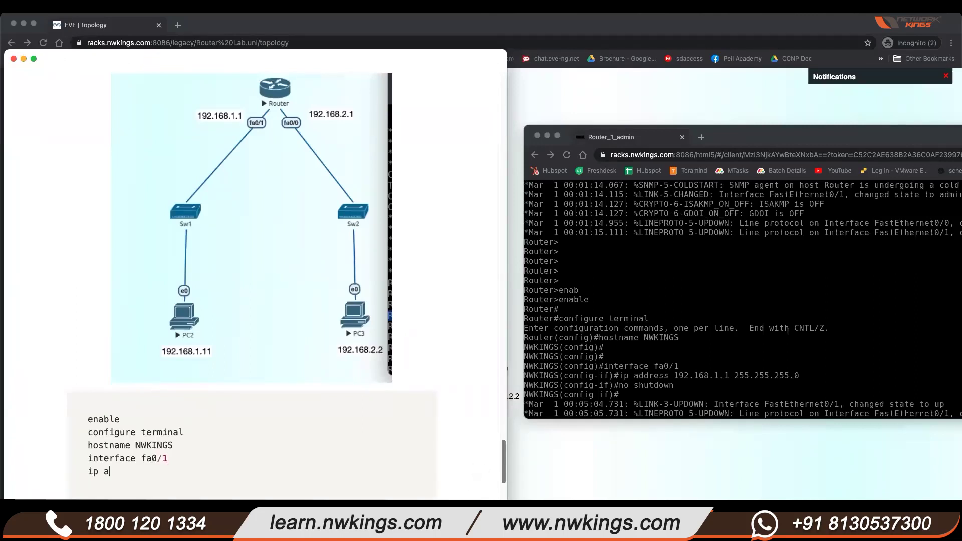
text(ddress 192.168.1.1 255.255.255.0)
key(Return)
text(n)
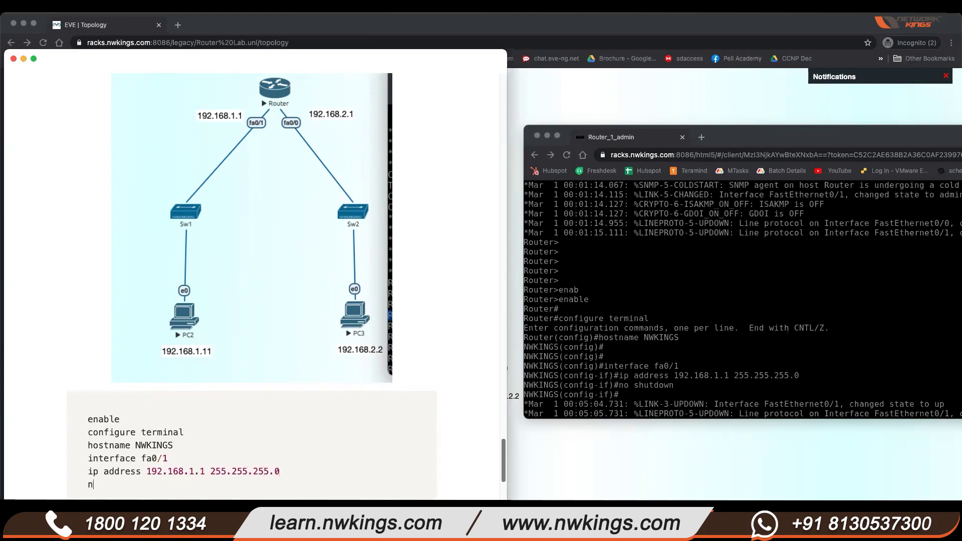
text(o shutdown)
scroll(77, 416, down, 2)
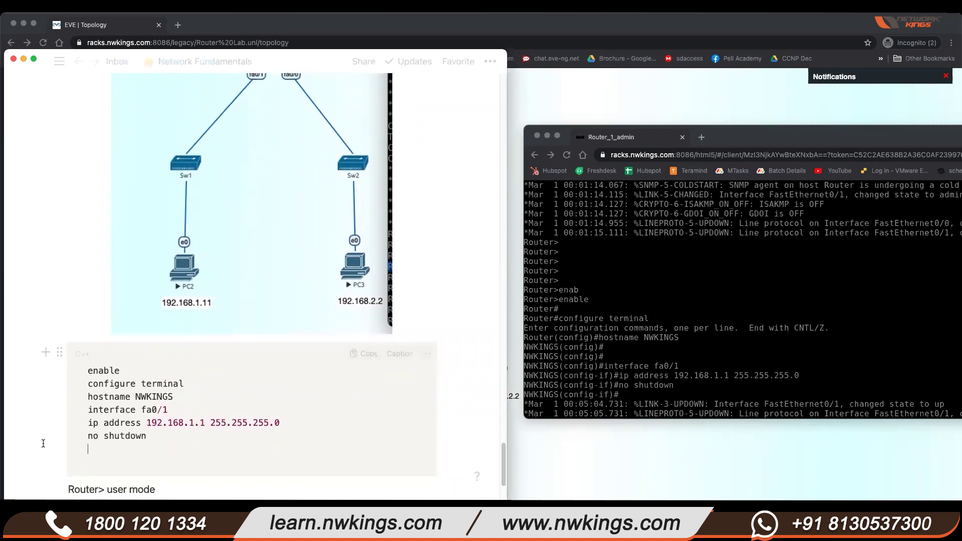
click(83, 410)
key(Return)
scroll(297, 118, up, 1)
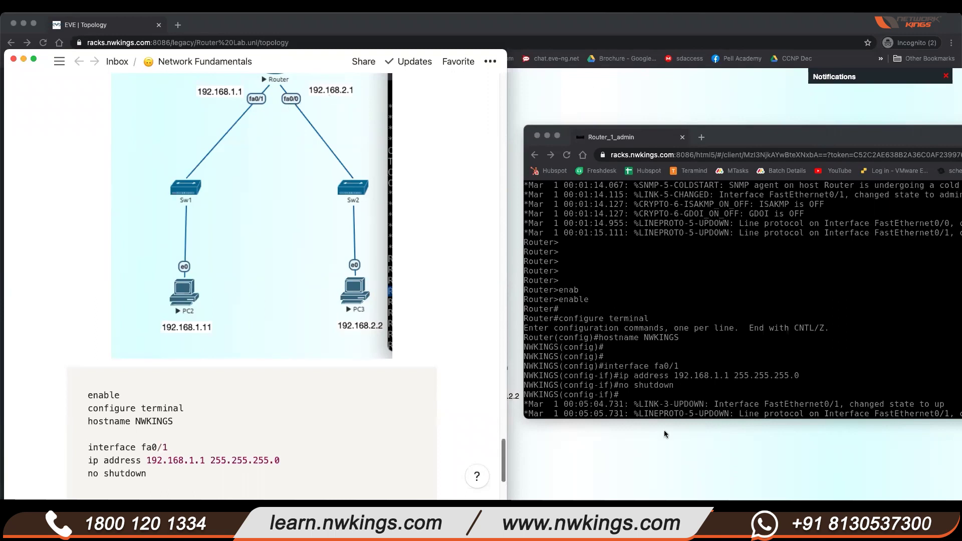
Configure router interface fa0/0 with 192.168.2.1 255.255.255.0 and no shutdown
click(671, 404)
key(Return)
key(Return)
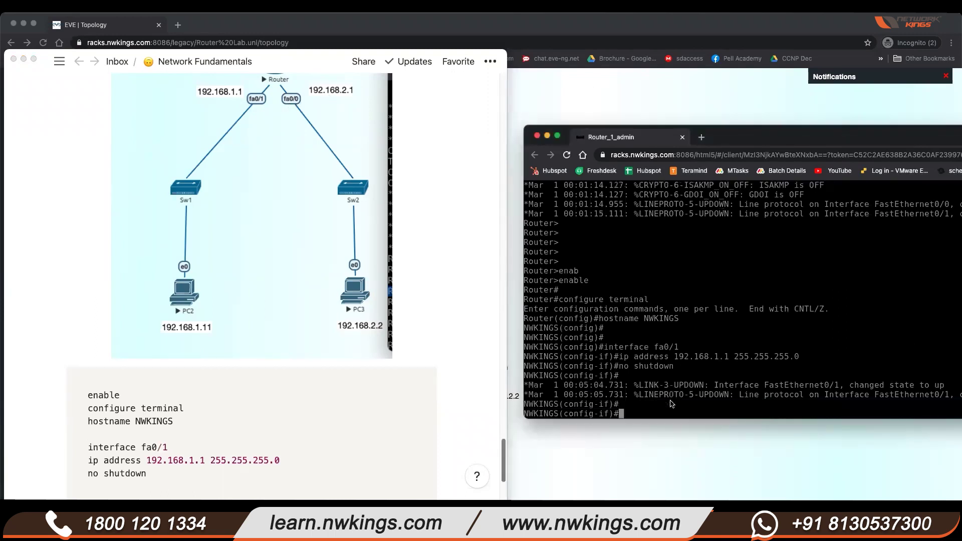
text(interface fa0/0)
key(Return)
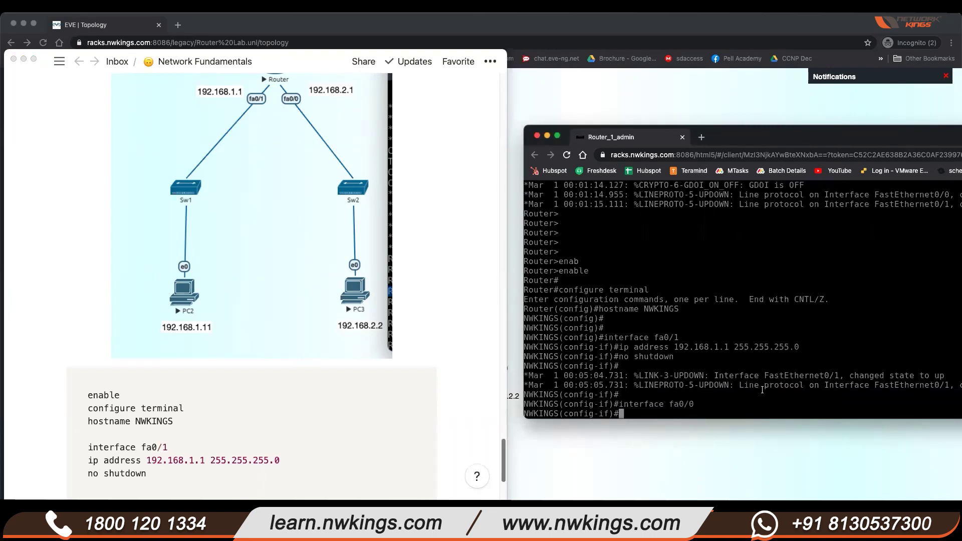
text(ip address 192.168.2.1 255.255.255.0)
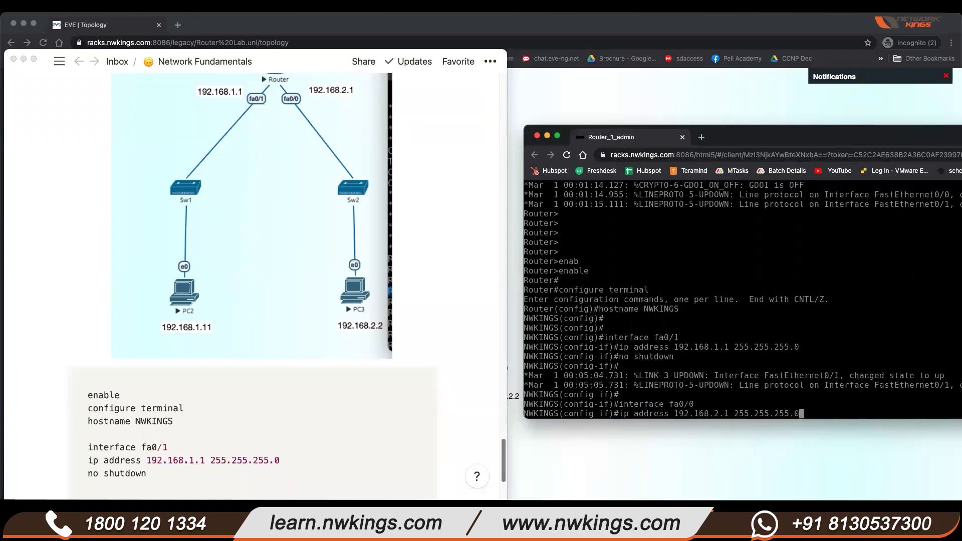
key(Return)
text(no shutdown)
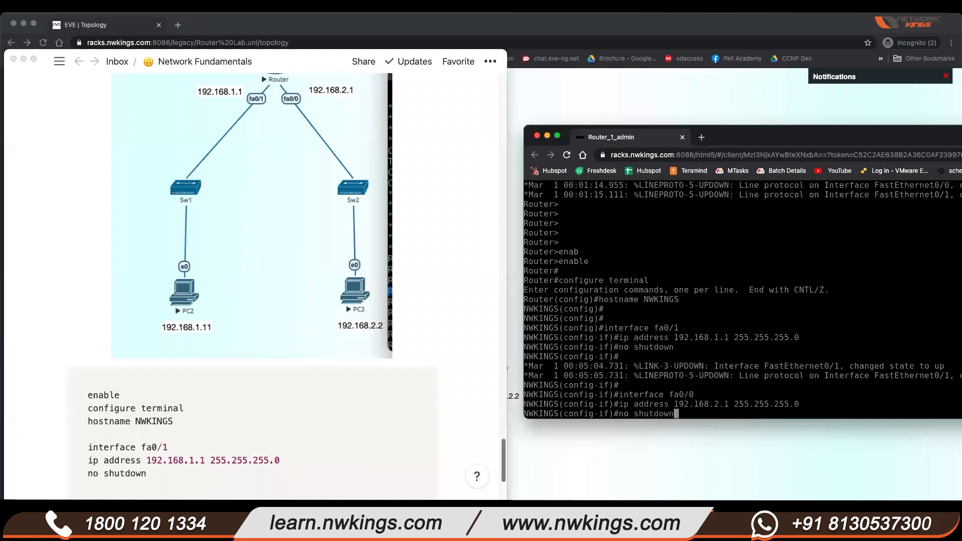
key(Return)
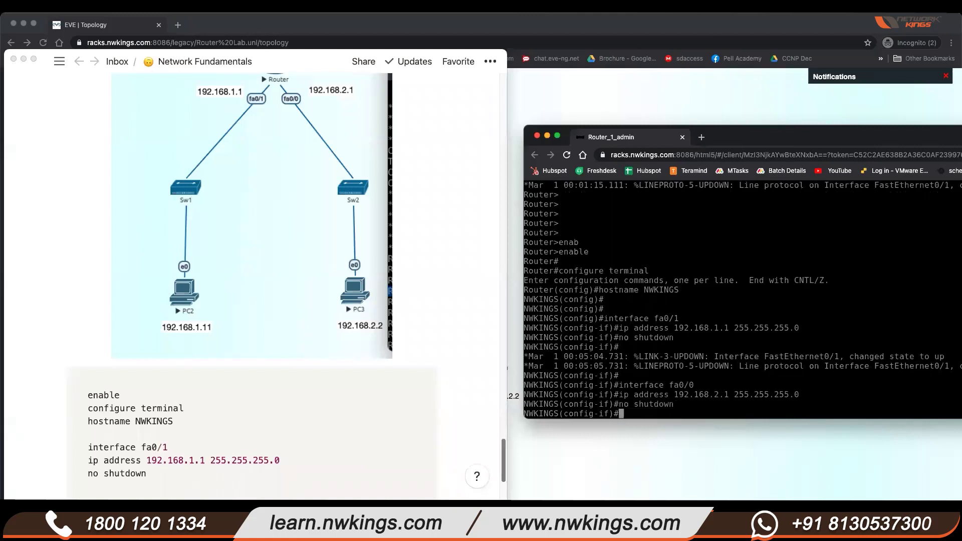
scroll(165, 465, up, 1)
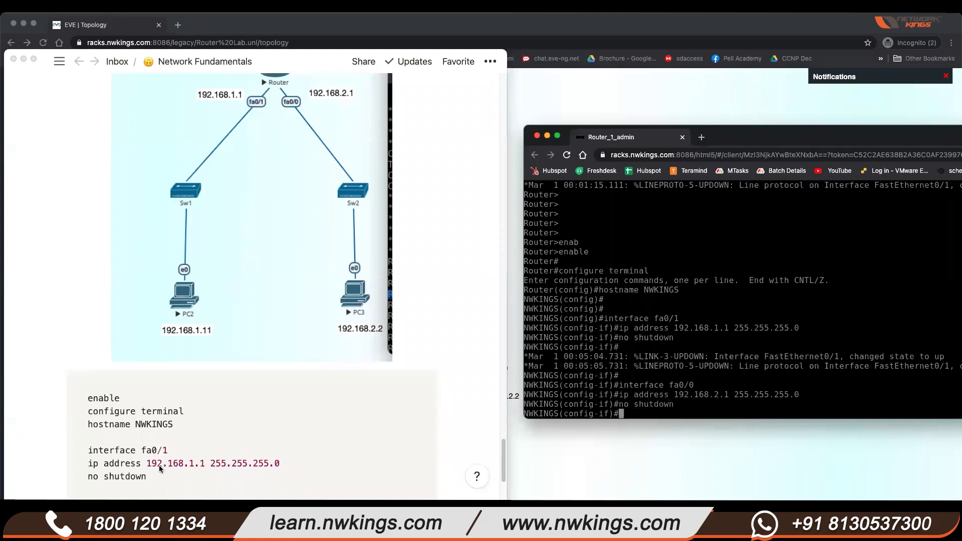
Copy the three fa0/1 commands in the notes and paste them below no shutdown
click(148, 478)
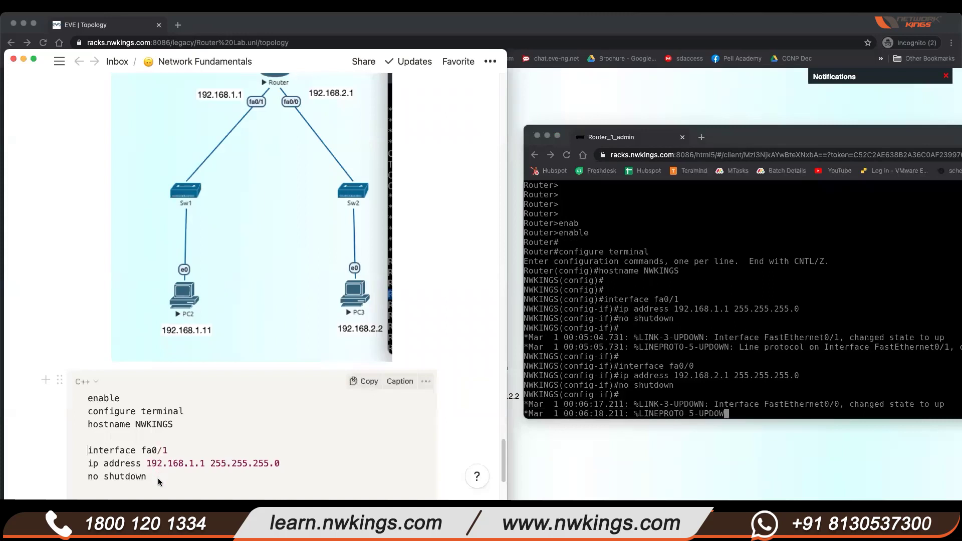
drag(159, 481, 99, 448)
key(super+c)
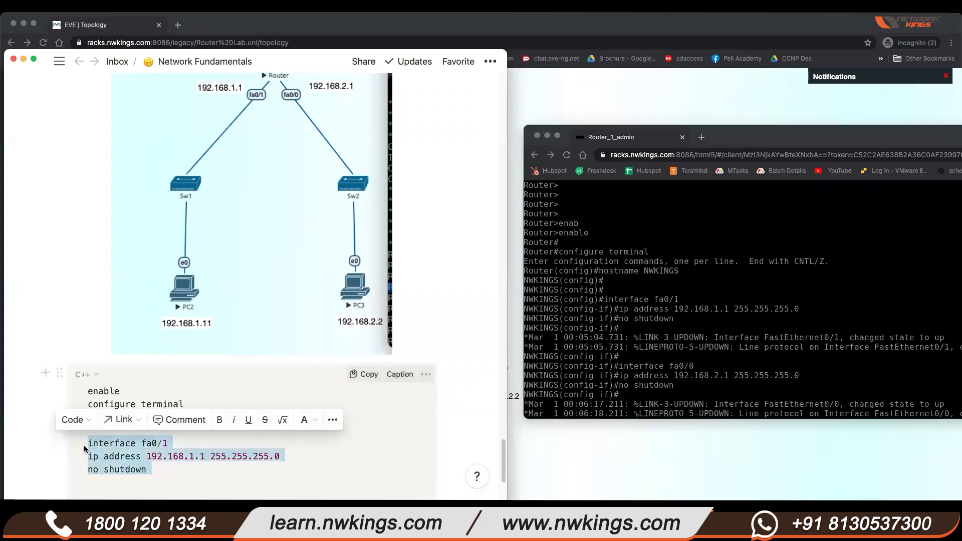
scroll(126, 457, down, 3)
click(130, 436)
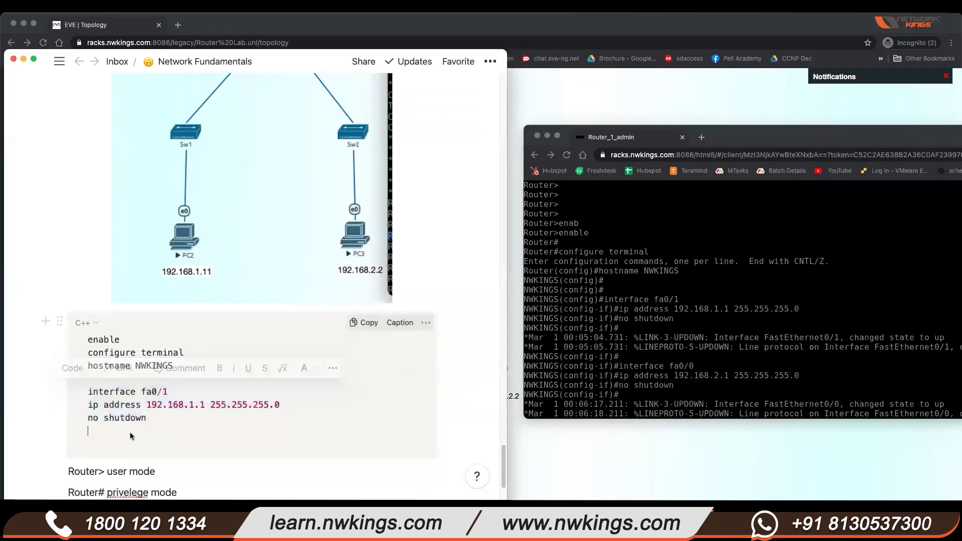
key(Return)
key(super+v)
Edit the pasted copy to read interface fa0/0 and ip address 192.168.2.1 255.255.255.0
click(169, 444)
key(BackSpace)
text(0)
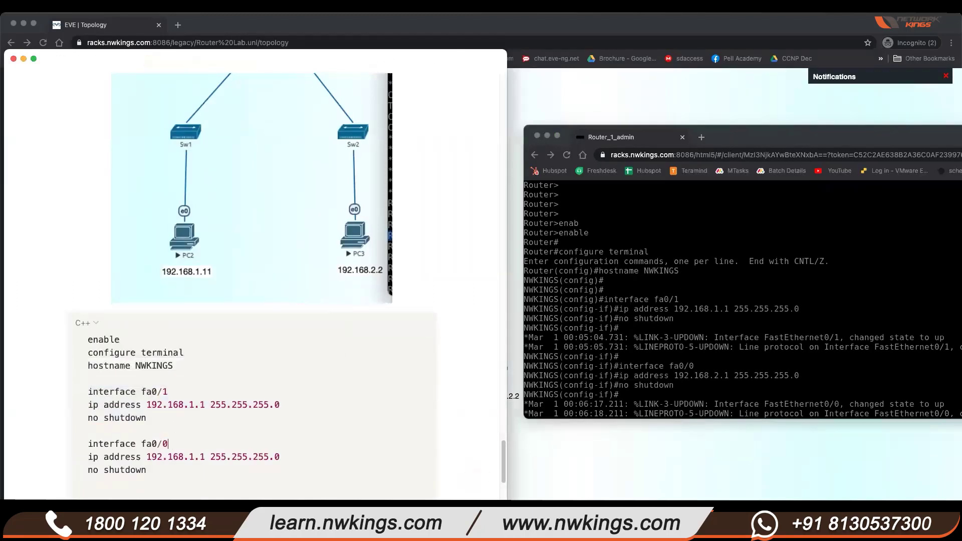
click(191, 458)
key(Delete)
text(2)
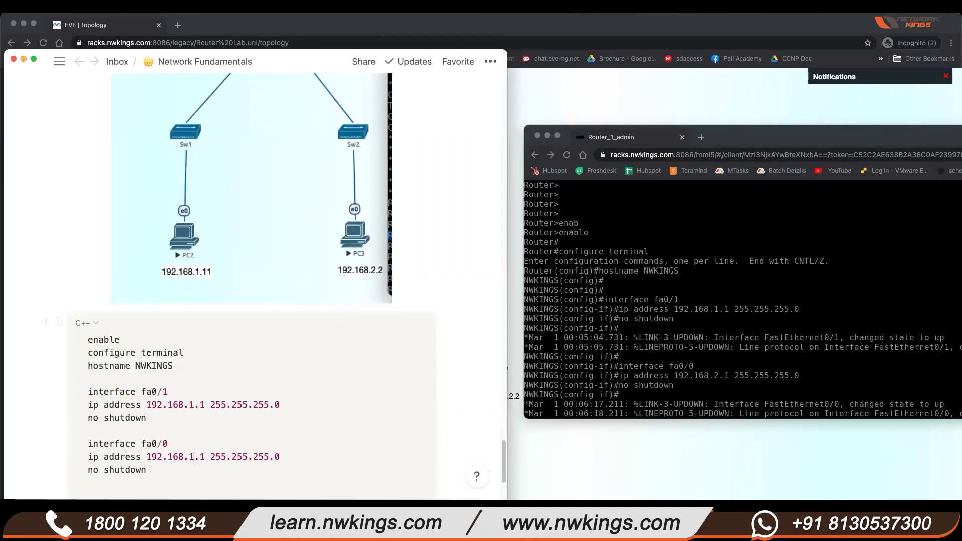
scroll(147, 447, down, 2)
click(147, 444)
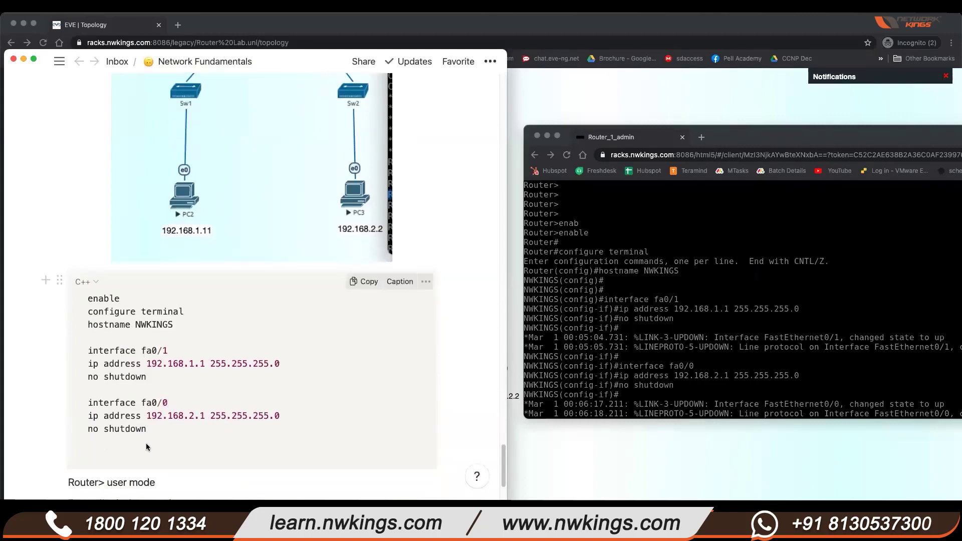
Highlight the FastEthernet0/0 and FastEthernet0/1 link-up messages in the router console
click(690, 407)
key(Return)
key(Return)
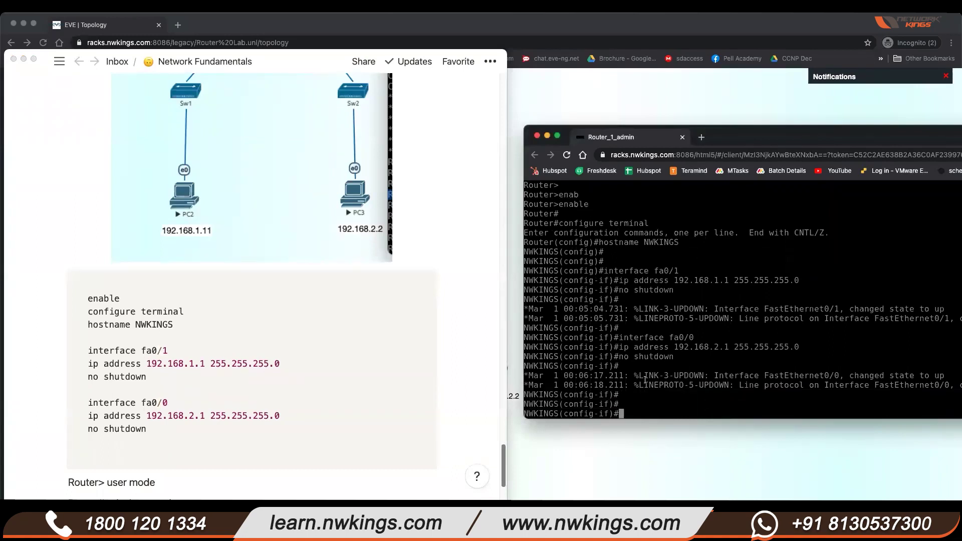
drag(615, 375, 955, 375)
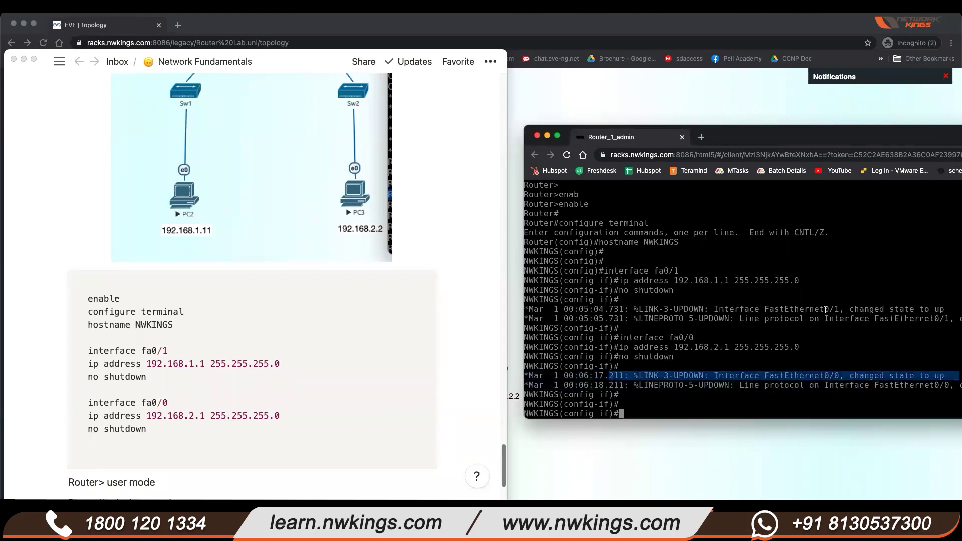
drag(762, 309, 947, 310)
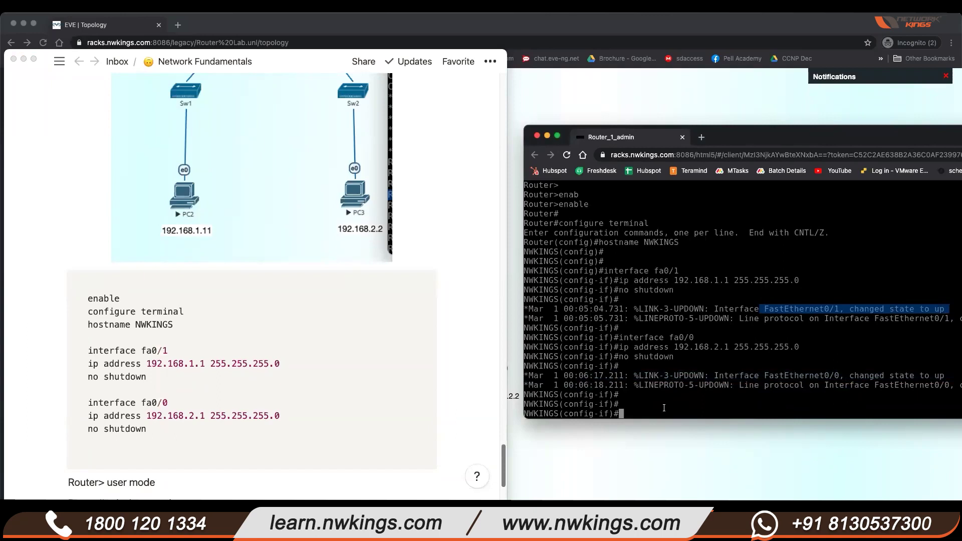
Leave configuration mode on the router with the end command
text(END)
key(BackSpace)
key(BackSpace)
key(BackSpace)
text(end)
key(Return)
key(Return)
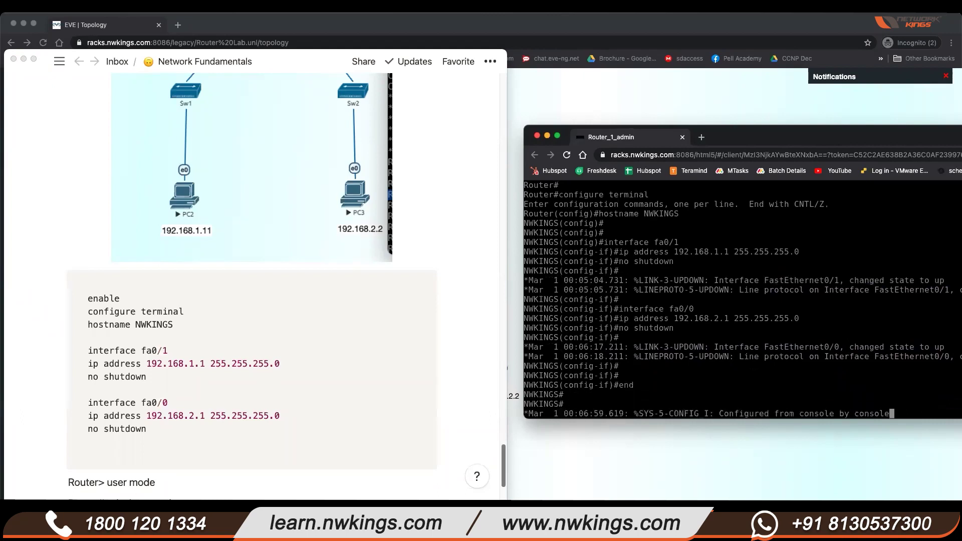
Run show ip interface brief, showing fa0/0 192.168.2.1 and fa0/1 192.168.1.1 up/up
key(Return)
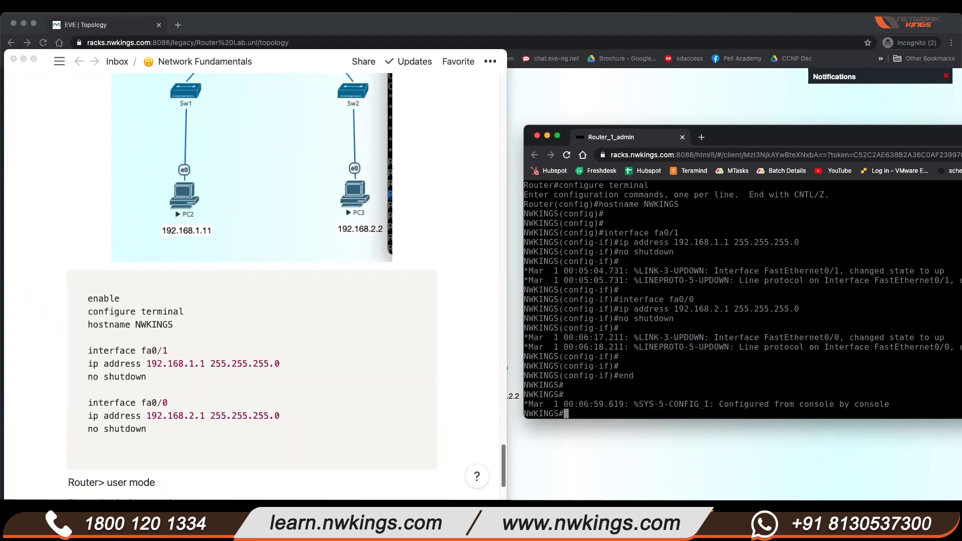
text(show ip interface brief)
key(Return)
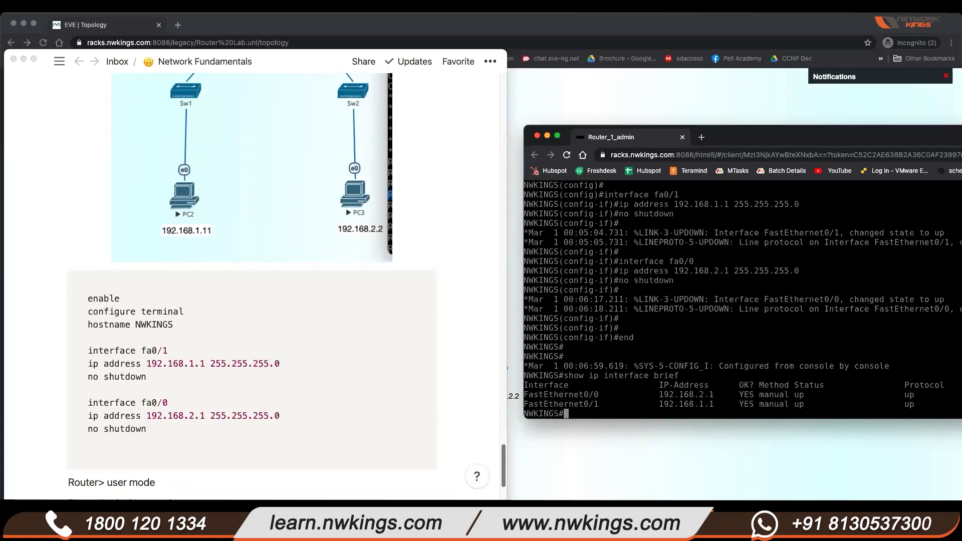
key(Return)
key(Return)
key(Return)
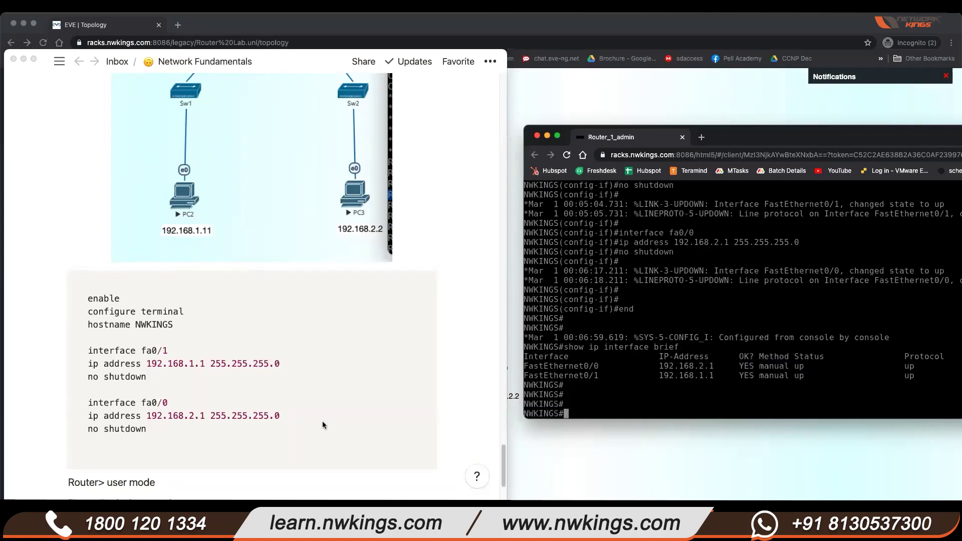
click(170, 439)
key(Return)
Write end and #show ip interface brief as the last lines of the notes' code block
text(end)
key(Return)
key(Return)
text(#show)
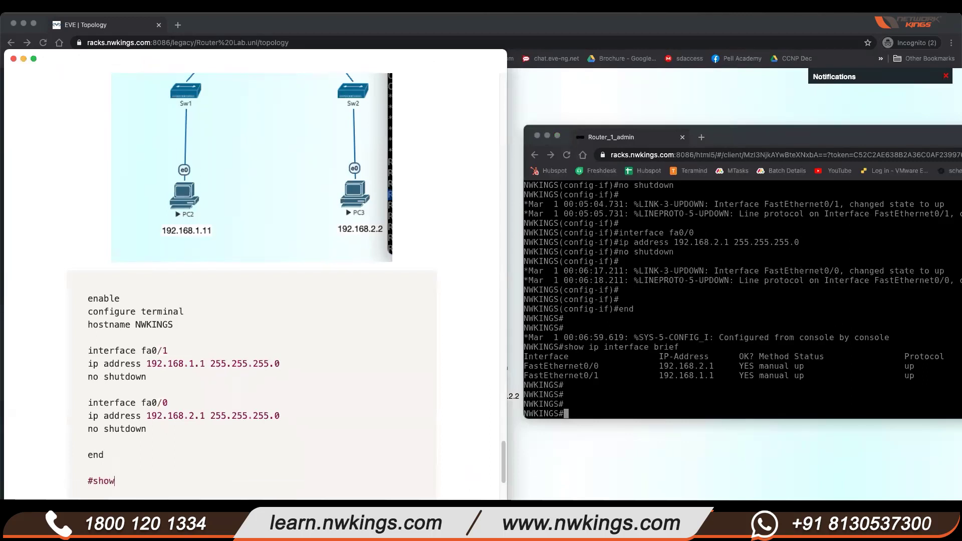
text( ip interface brief)
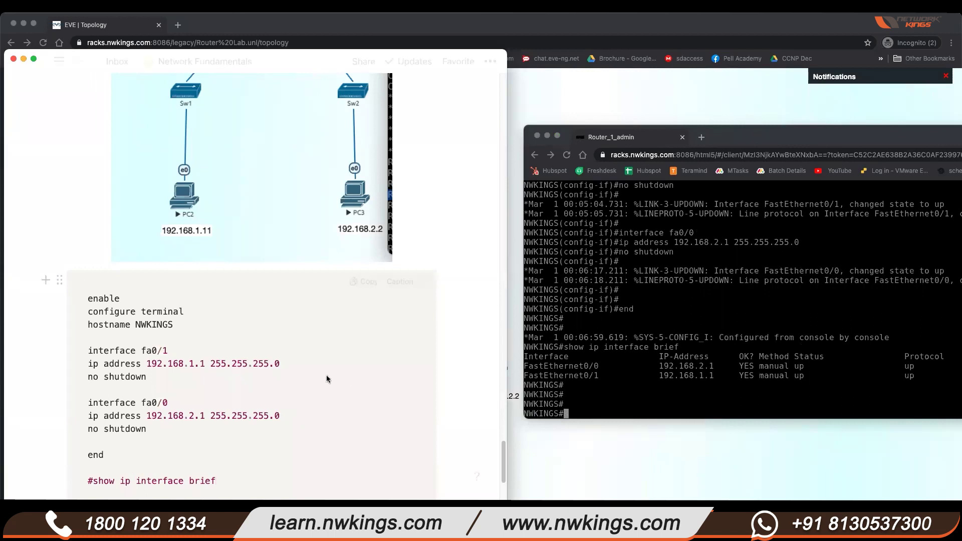
click(646, 400)
scroll(282, 319, up, 5)
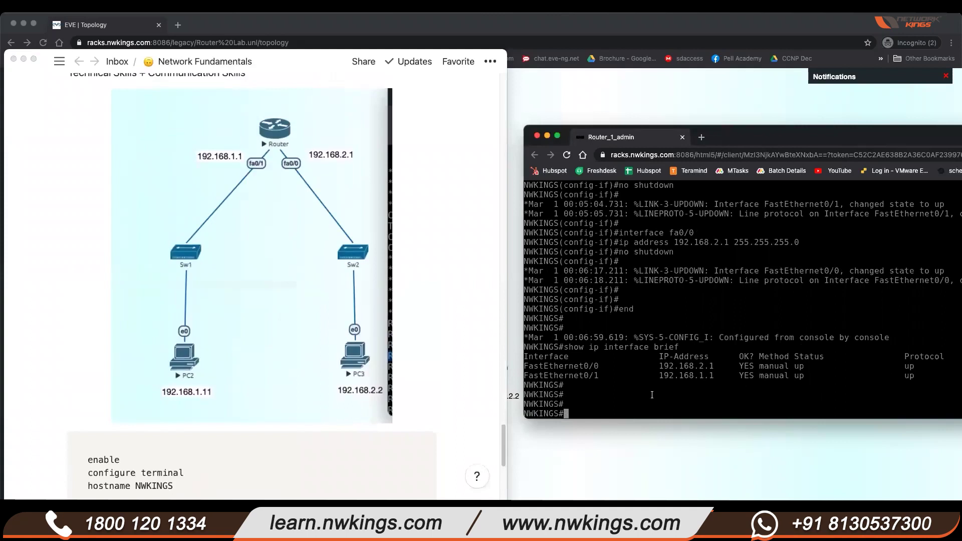
Run show ip route on the router and highlight the route code legend
text(show ip route)
key(Return)
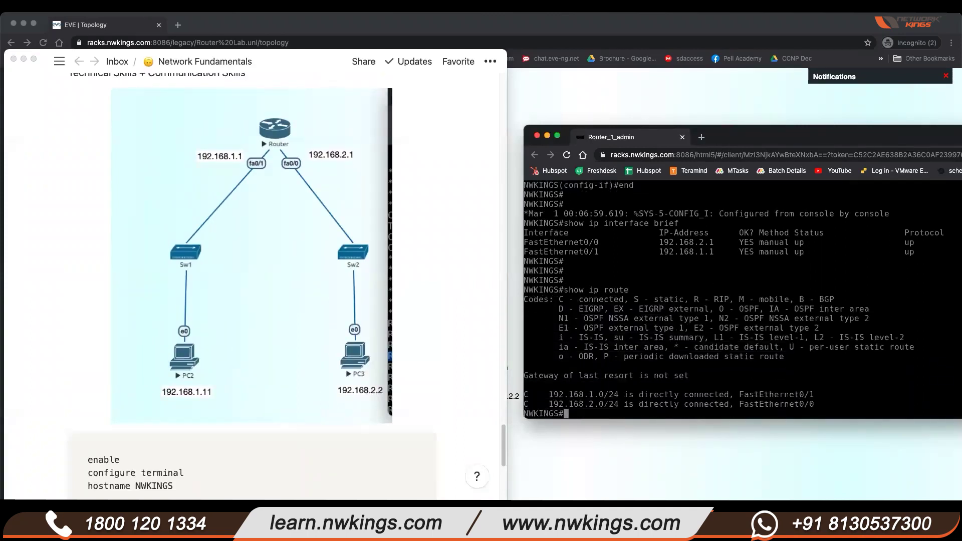
drag(555, 299, 793, 353)
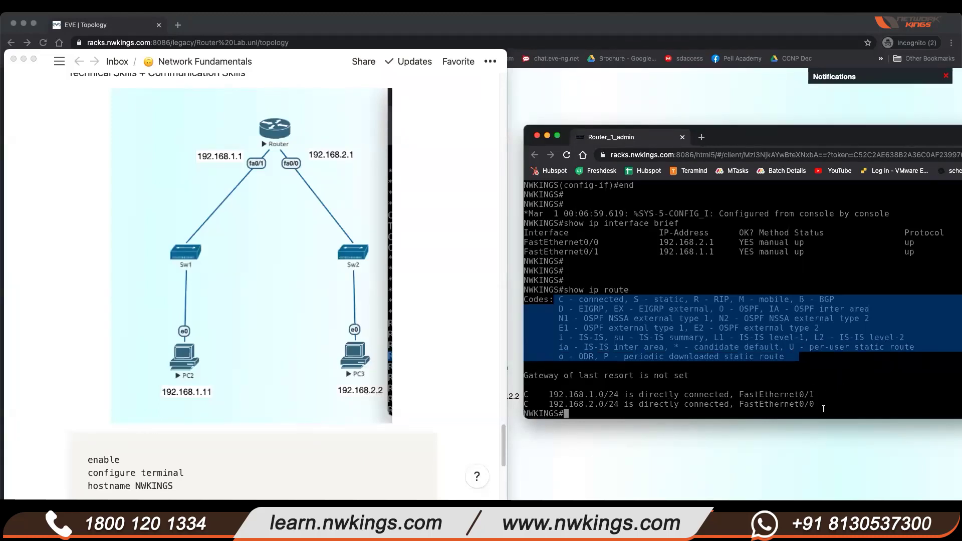
key(Return)
key(Return)
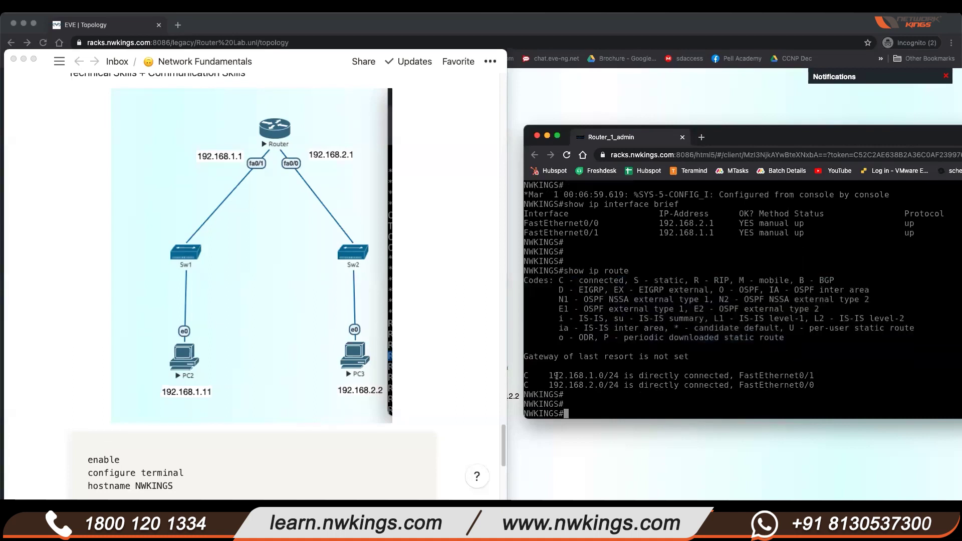
Highlight the two connected routes, the 192.168.1.0/24 network and fa0/1's address 192.168.1.1
drag(533, 375, 820, 386)
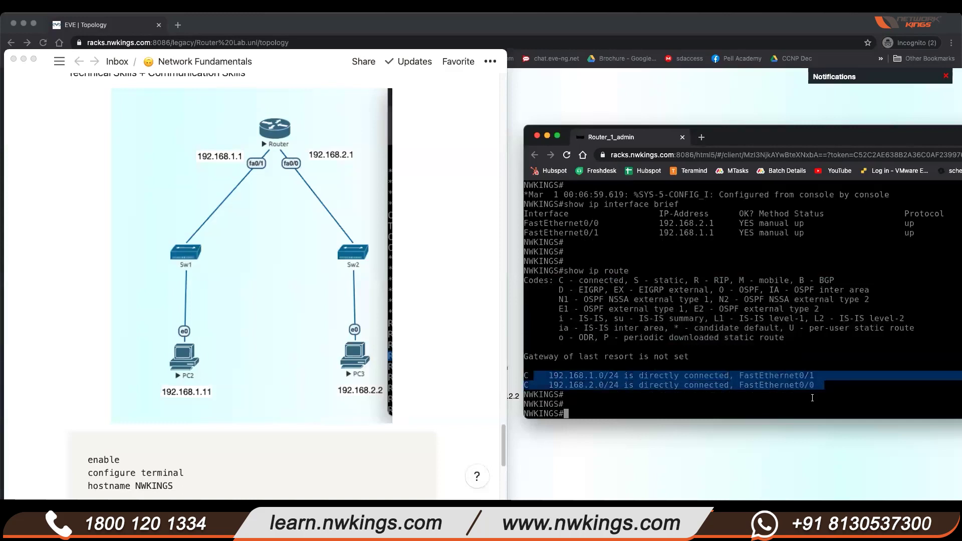
drag(545, 375, 616, 375)
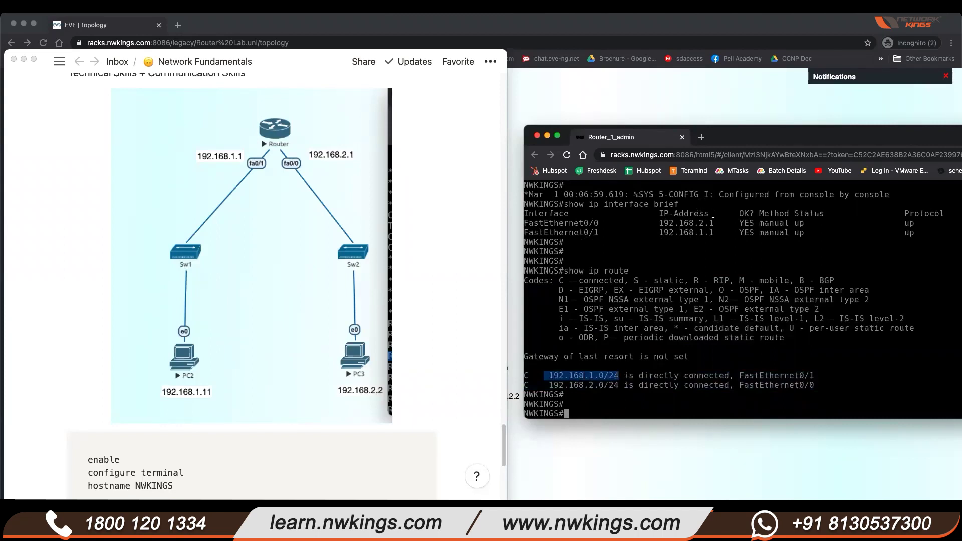
drag(717, 232, 658, 235)
drag(605, 375, 556, 375)
scroll(320, 439, down, 5)
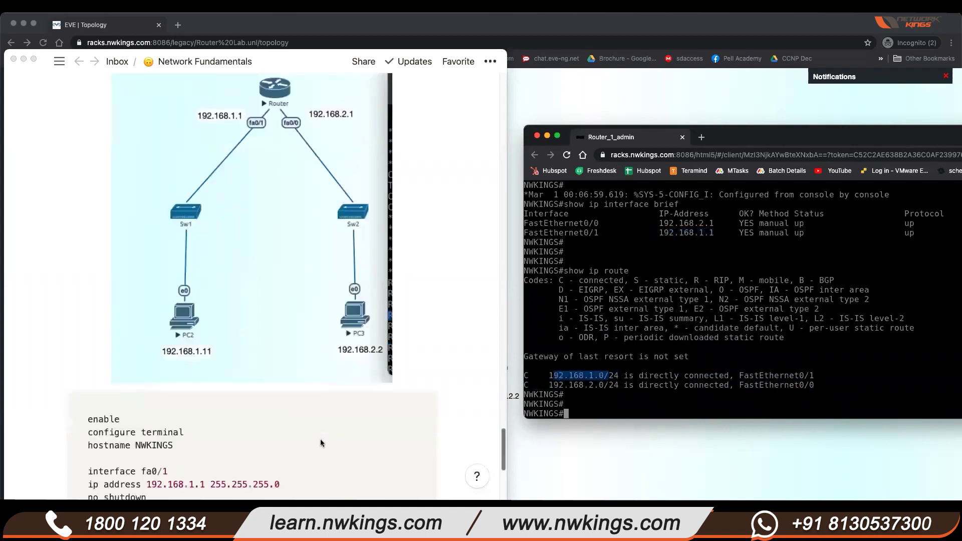
Add a '#show ip route' line below the interface brief note in the Notion code block
click(248, 460)
key(Return)
text(#show ip route)
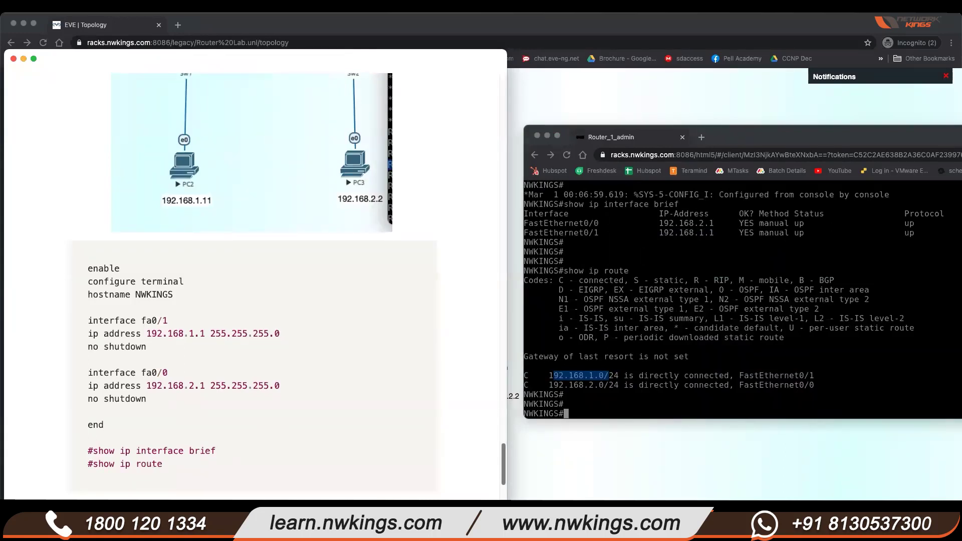
Scroll up to show the full topology diagram, then bring the router console forward
scroll(197, 258, up, 3)
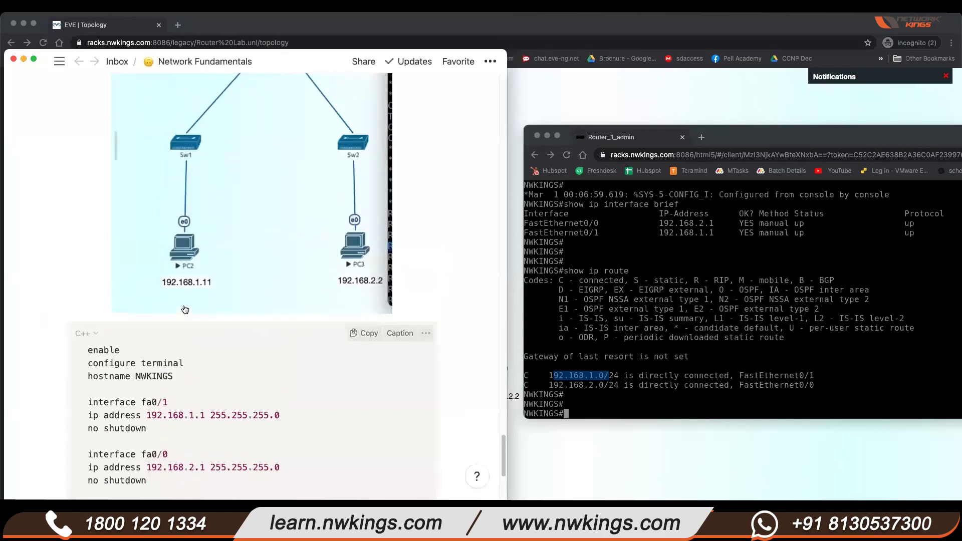
scroll(195, 260, up, 1)
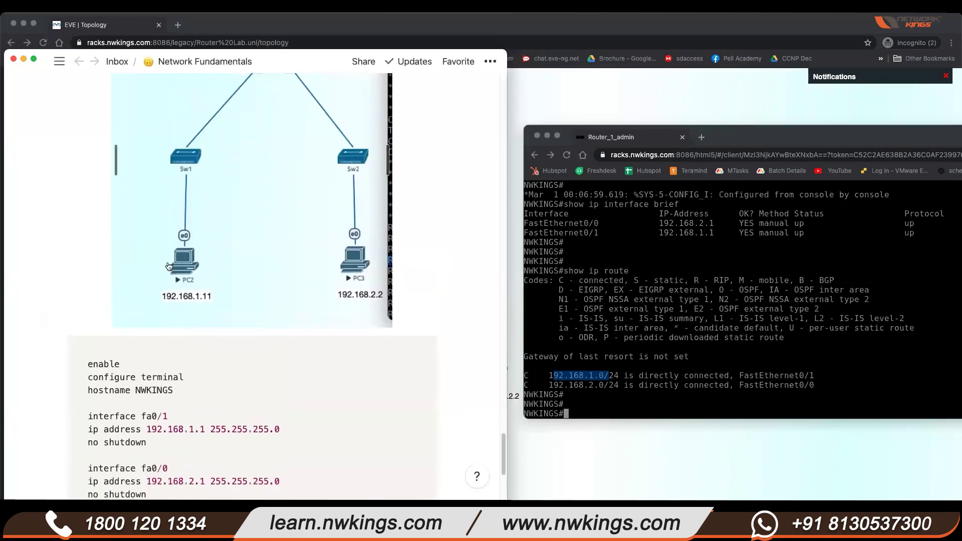
scroll(183, 271, up, 4)
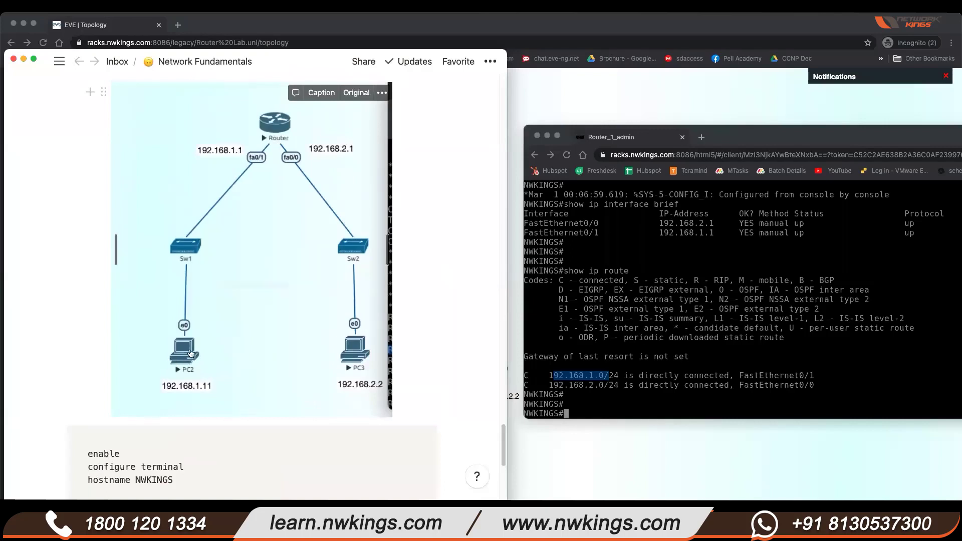
click(622, 374)
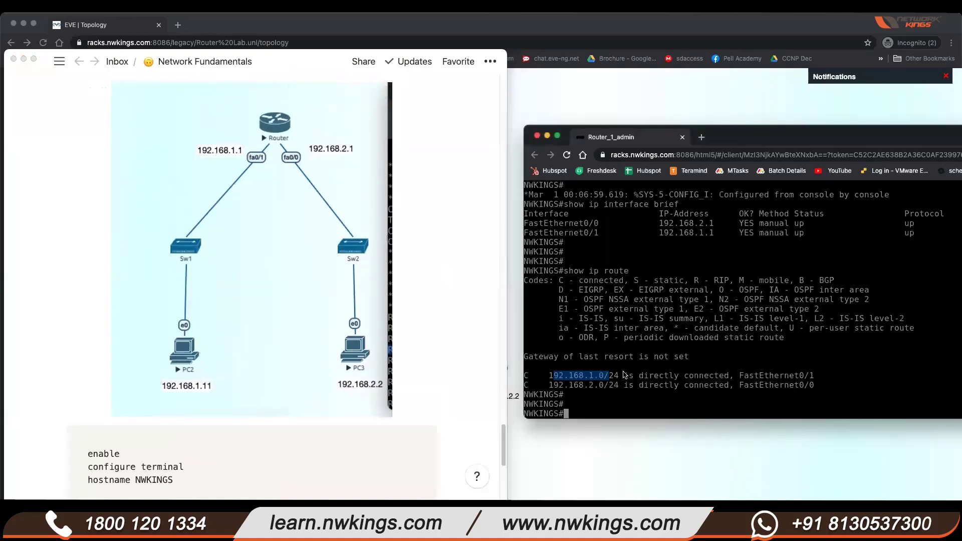
Mark 192.168.1.0/24 in the route output and turn on screen drawing mode with Ctrl+Shift+D
drag(619, 374, 550, 376)
key(ctrl+shift+d)
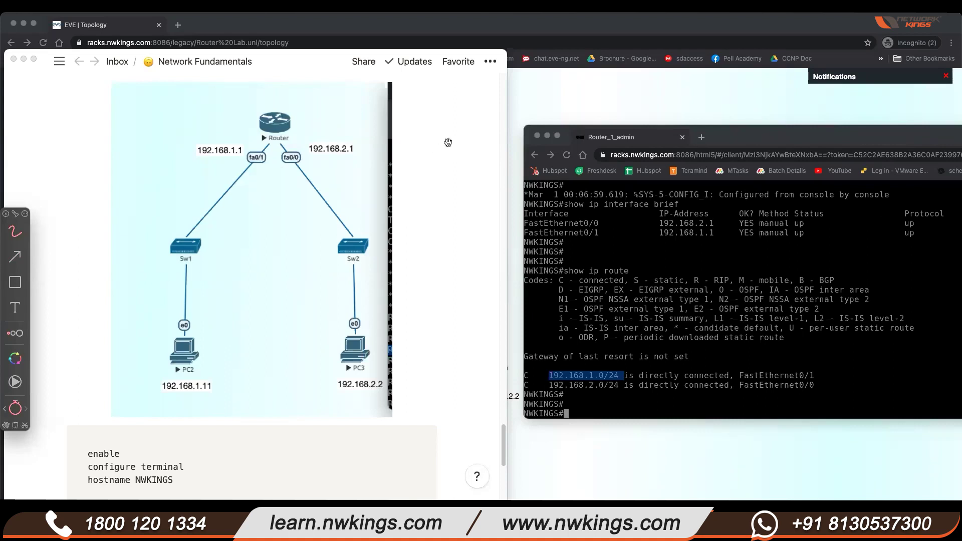
Draw an arrow from the router, circle PC2 with 192.168.1.11, and tick the FastEthernet0/1 route
key(Escape)
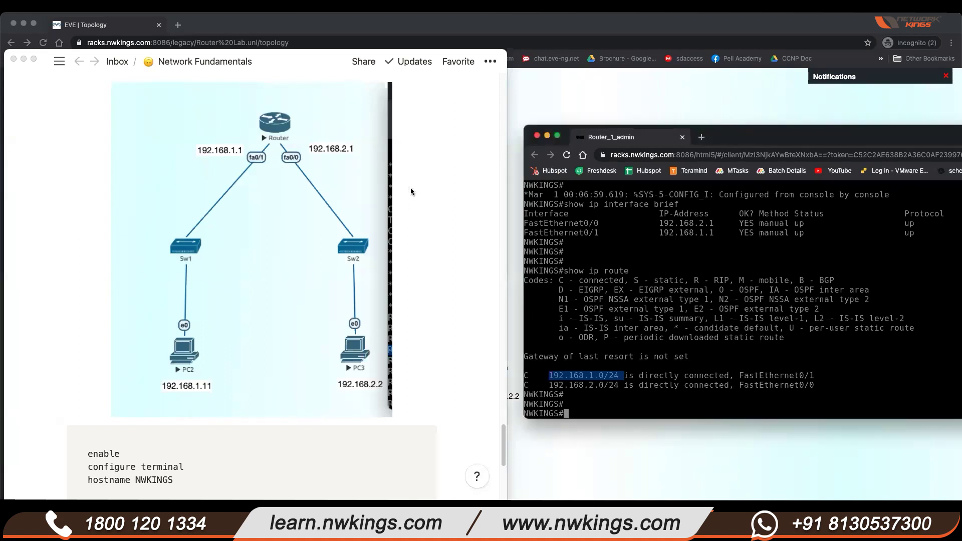
key(ctrl+shift+a)
mouse_move(319, 132)
mouse_down()
mouse_move(462, 122)
mouse_move(298, 119)
mouse_up()
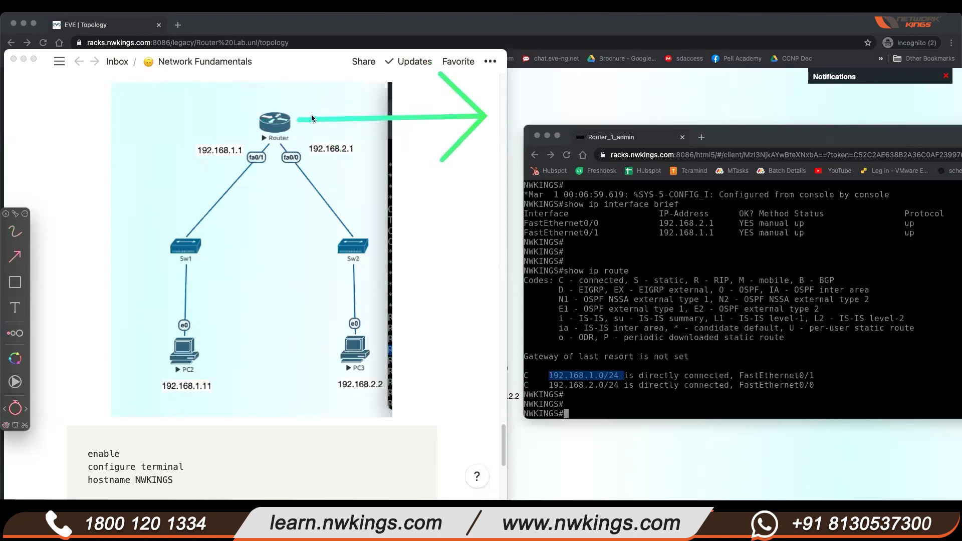
click(17, 233)
mouse_move(505, 94)
mouse_down()
mouse_move(538, 134)
mouse_move(499, 92)
mouse_move(522, 125)
mouse_up()
drag(534, 110, 511, 120)
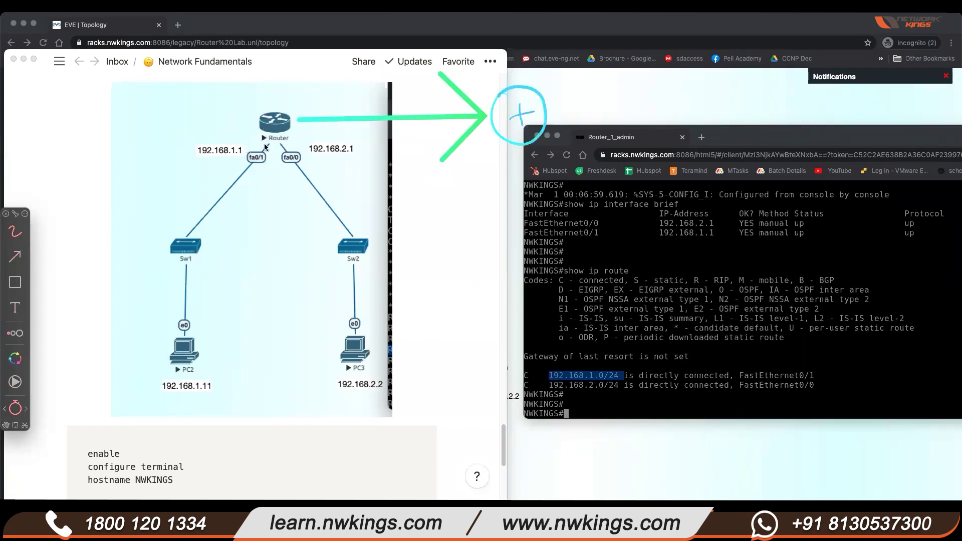
mouse_move(151, 324)
mouse_down()
mouse_move(166, 439)
mouse_move(181, 316)
mouse_up()
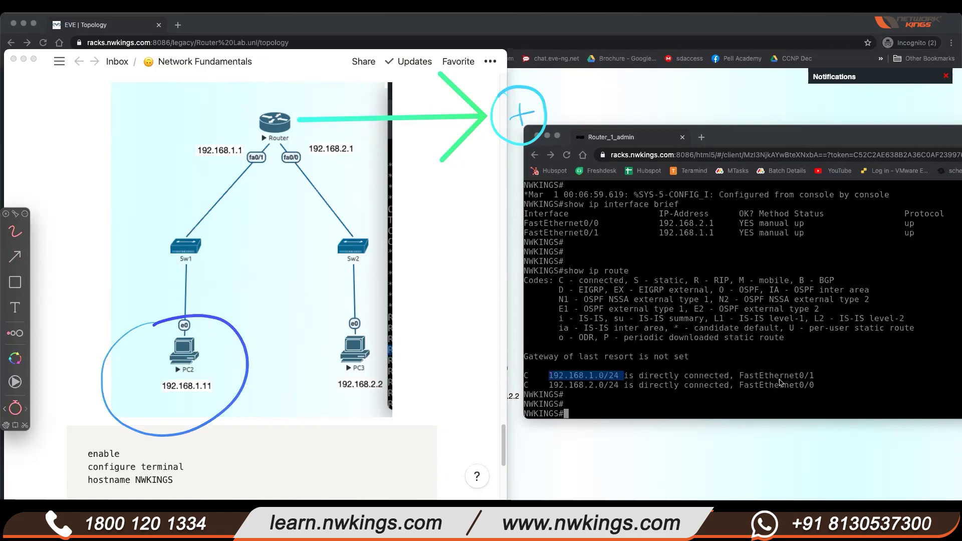
drag(823, 377, 856, 366)
Handwrite 192.168.1.0 and 192.168.2.0 in brackets, underline 192.168.2.1, and circle PC3
drag(557, 91, 557, 106)
mouse_move(617, 85)
mouse_down()
mouse_move(616, 98)
mouse_move(631, 86)
mouse_up()
click(624, 95)
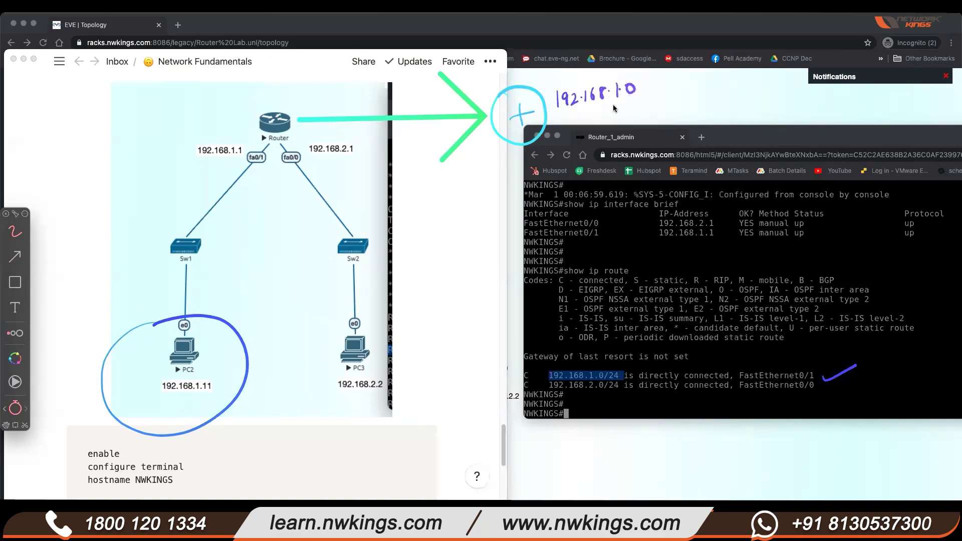
drag(315, 159, 355, 156)
drag(326, 343, 365, 333)
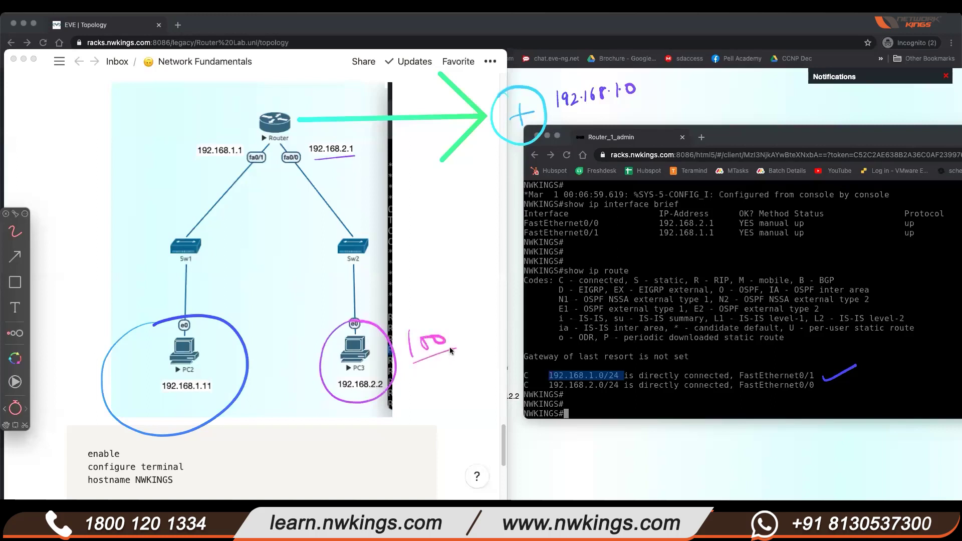
mouse_move(561, 113)
mouse_down()
mouse_move(569, 125)
mouse_move(645, 107)
mouse_up()
mouse_move(643, 73)
mouse_down()
mouse_move(654, 98)
mouse_move(642, 123)
mouse_up()
mouse_move(567, 74)
mouse_down()
mouse_move(547, 105)
mouse_move(556, 142)
mouse_up()
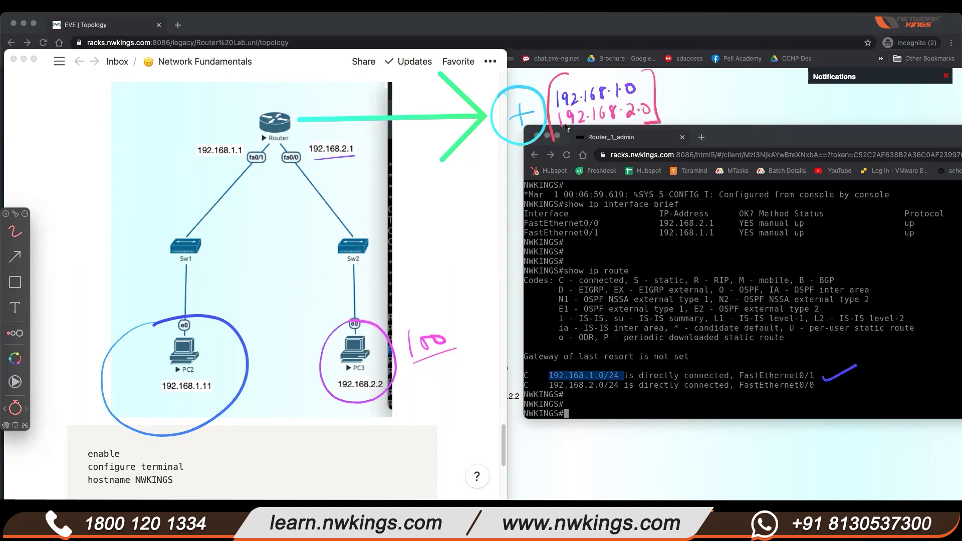
Box the 192.168.1.0/24 route, write 'House of IP's' and 'N/W IOS', then erase all drawings
mouse_move(560, 361)
mouse_down()
mouse_move(540, 373)
mouse_move(541, 393)
mouse_move(626, 396)
mouse_move(627, 360)
mouse_move(564, 357)
mouse_move(591, 333)
mouse_move(597, 344)
mouse_move(632, 333)
mouse_move(640, 341)
mouse_move(664, 312)
mouse_move(683, 331)
mouse_move(747, 317)
mouse_move(760, 297)
mouse_move(790, 305)
mouse_move(803, 295)
mouse_move(837, 298)
mouse_move(843, 280)
mouse_move(836, 297)
mouse_move(870, 278)
mouse_move(862, 297)
mouse_move(909, 295)
mouse_up()
mouse_move(739, 313)
mouse_down()
mouse_move(732, 332)
mouse_move(877, 325)
mouse_move(919, 320)
mouse_move(921, 299)
mouse_up()
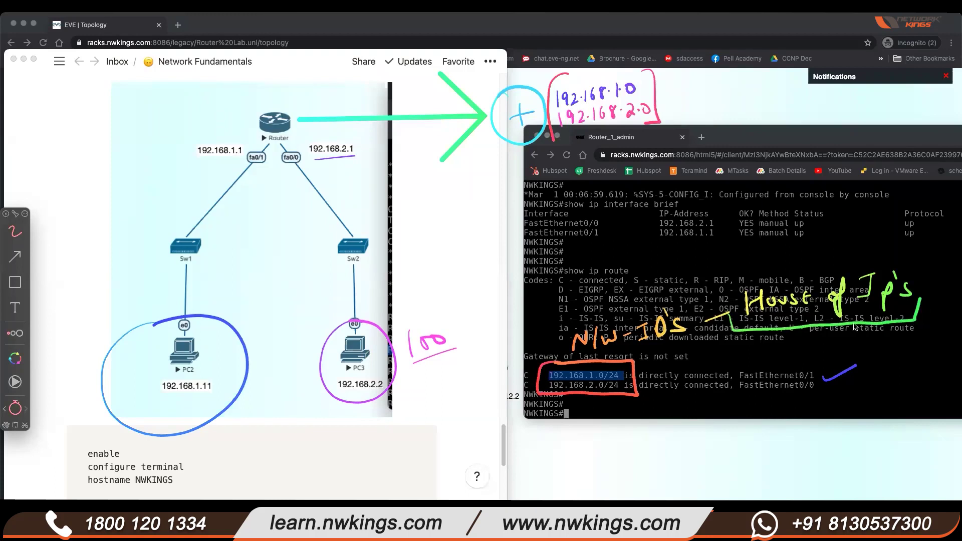
mouse_move(728, 280)
mouse_down()
mouse_move(728, 292)
mouse_move(886, 260)
mouse_move(919, 271)
mouse_up()
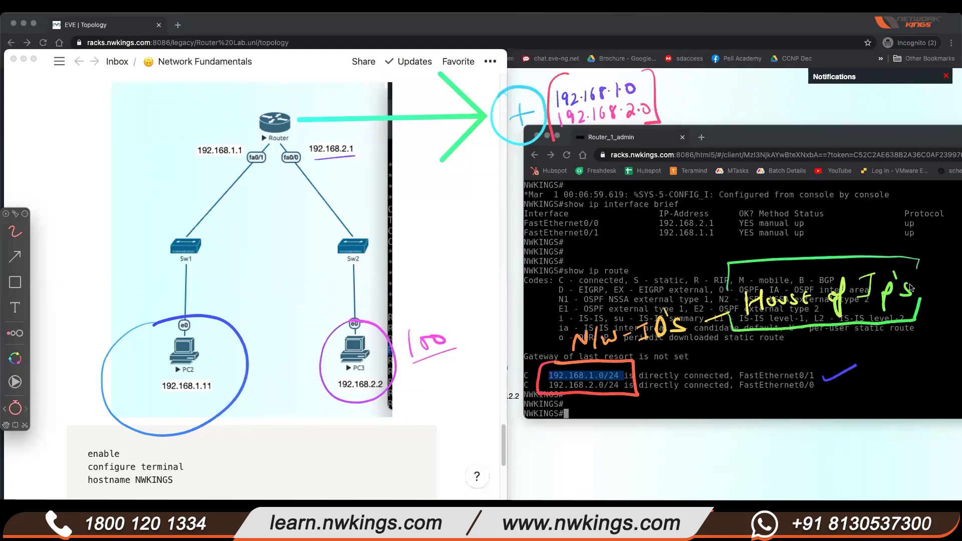
mouse_move(560, 350)
mouse_down()
mouse_move(552, 322)
mouse_move(669, 295)
mouse_move(684, 305)
mouse_move(691, 336)
mouse_move(587, 361)
mouse_up()
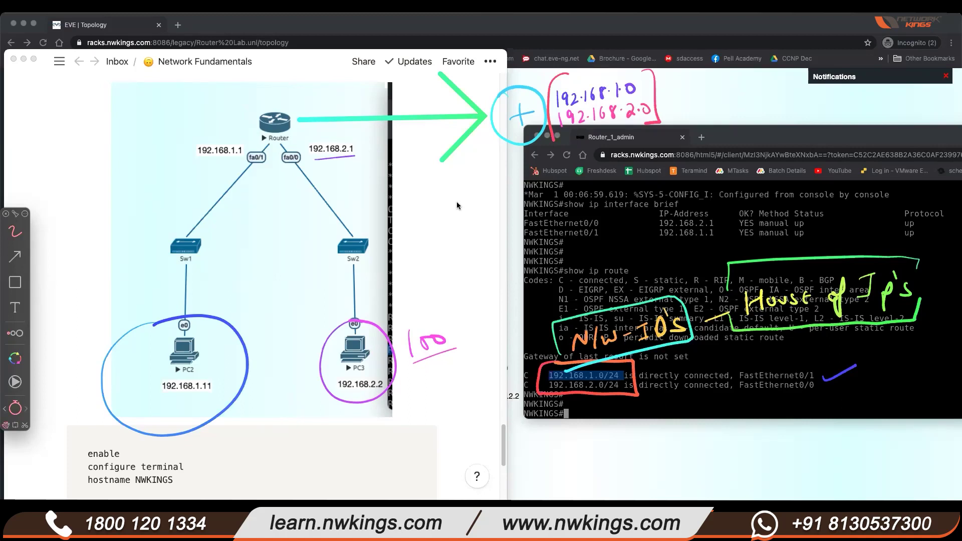
key(Escape)
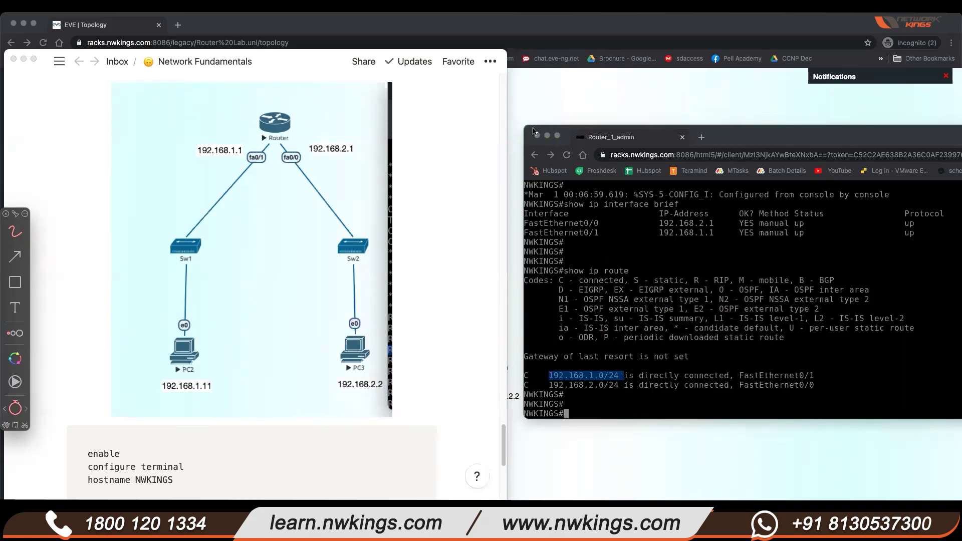
Open PC2 and PC3 consoles from the topology, with PC2's tab placed first
click(547, 114)
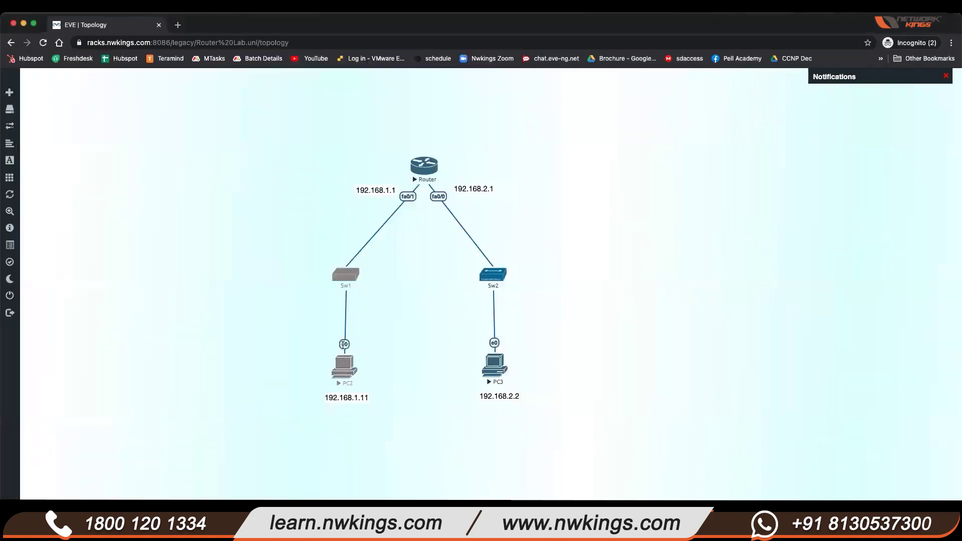
click(343, 369)
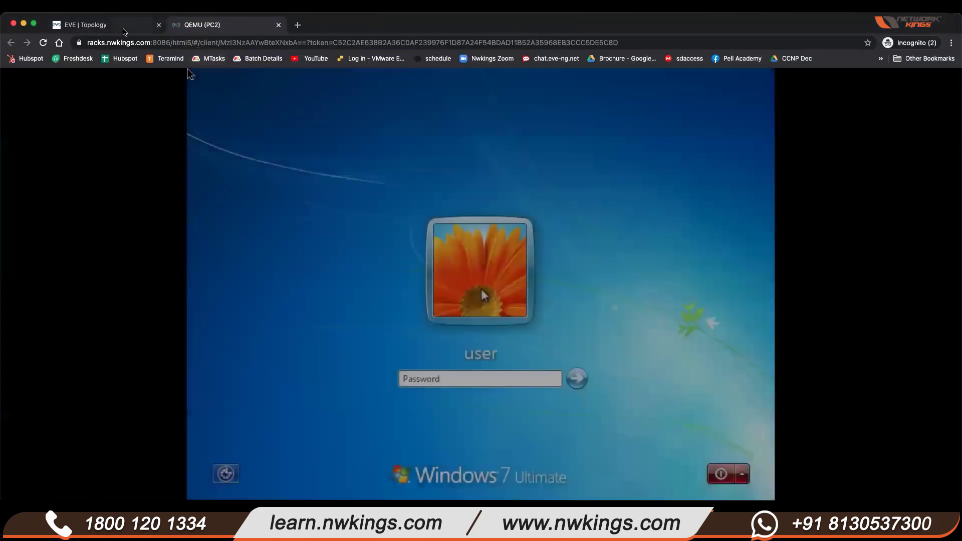
click(125, 28)
click(482, 351)
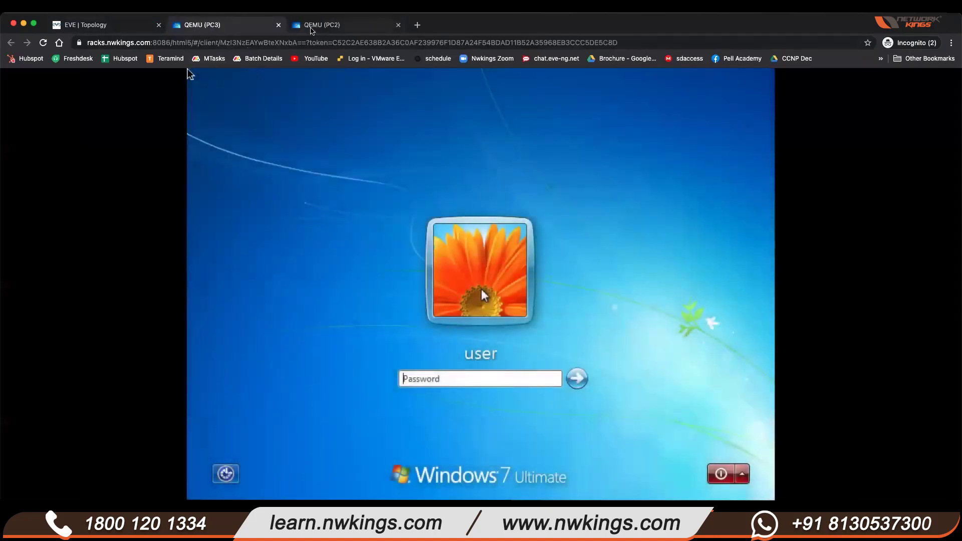
click(303, 26)
drag(279, 28, 217, 26)
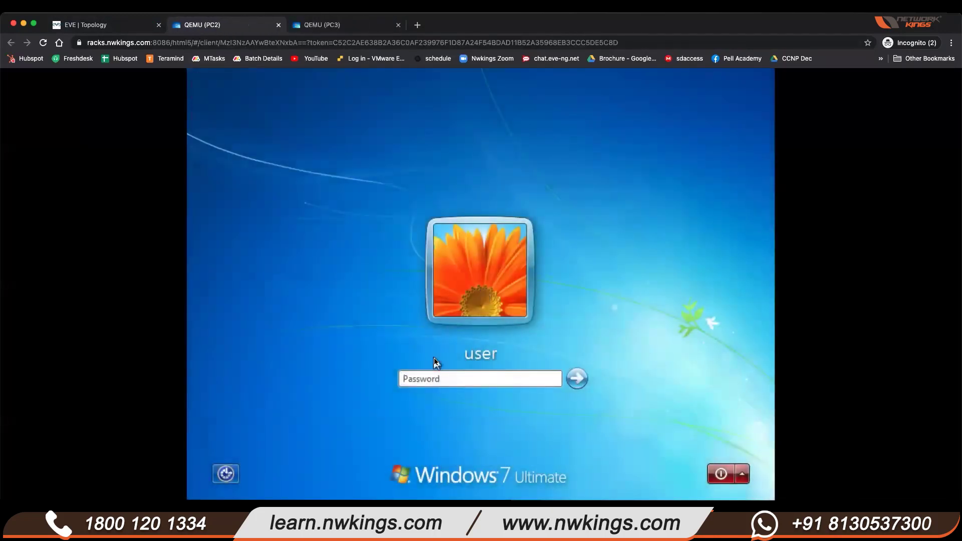
Log in to PC2 and PC3 with their account passwords, returning to PC2's desktop
click(428, 380)
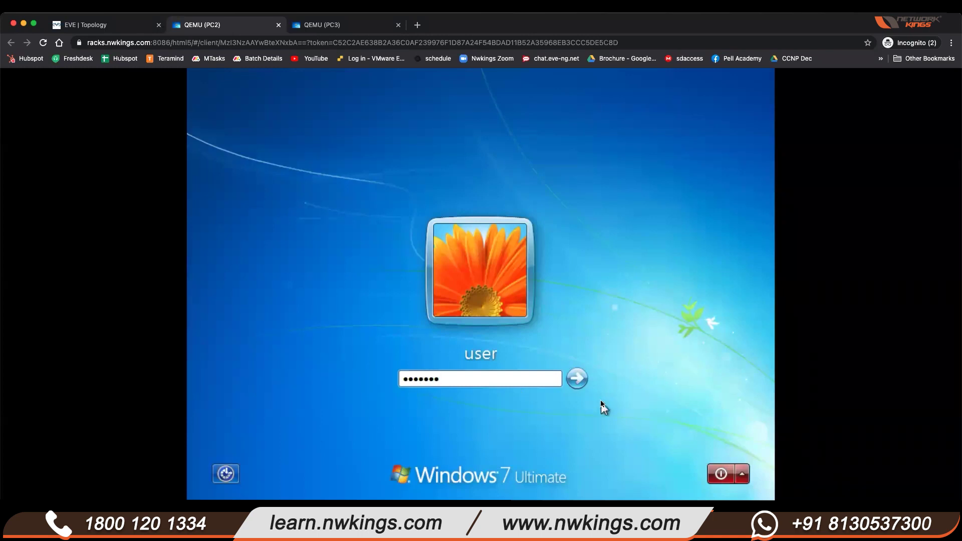
click(582, 383)
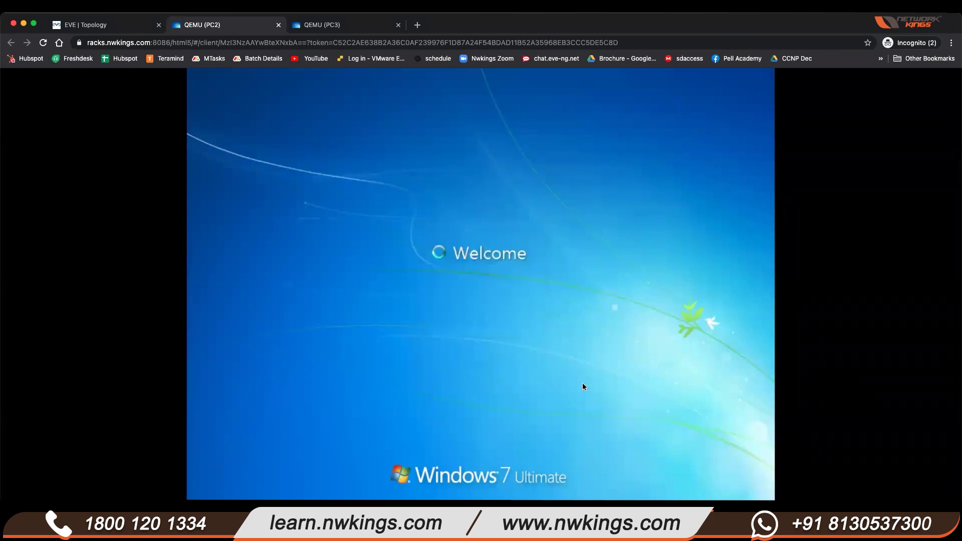
click(329, 31)
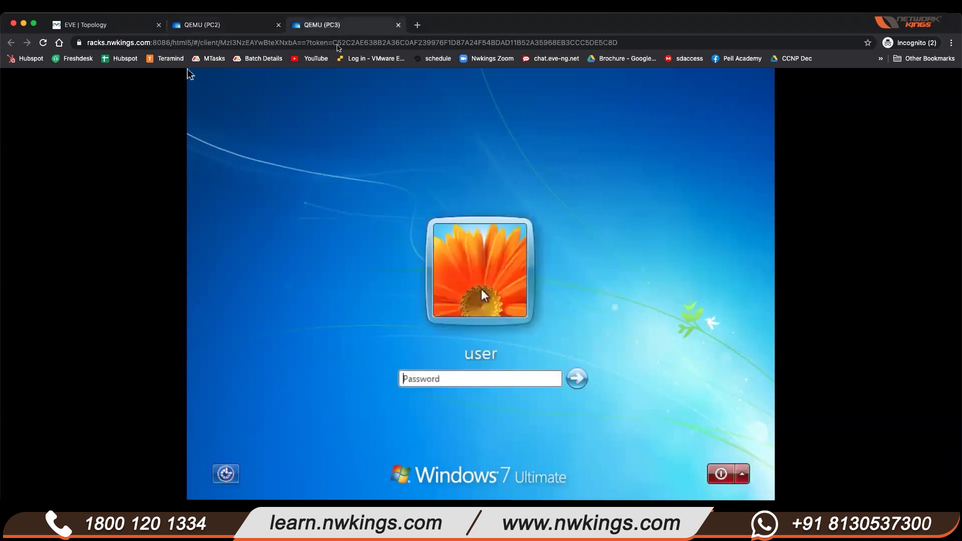
text(test123)
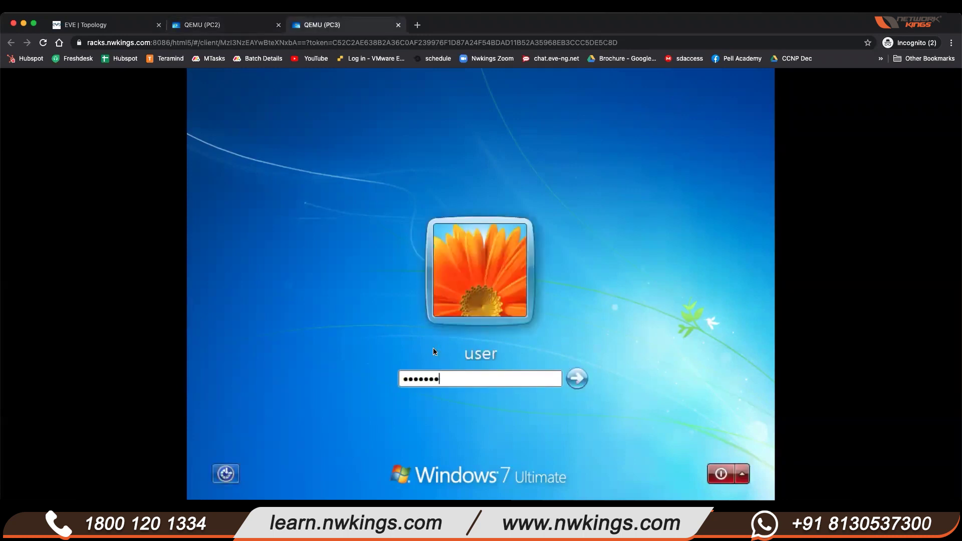
key(Return)
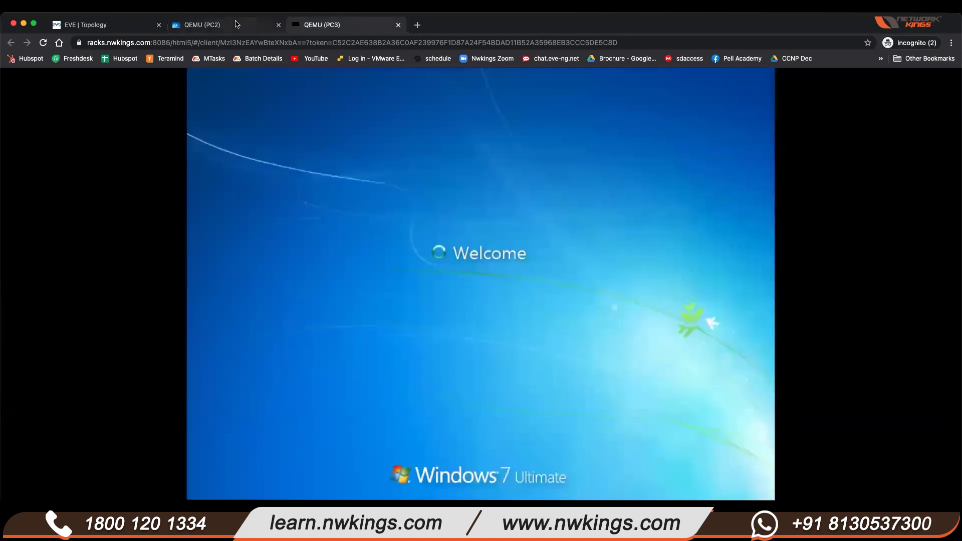
click(238, 24)
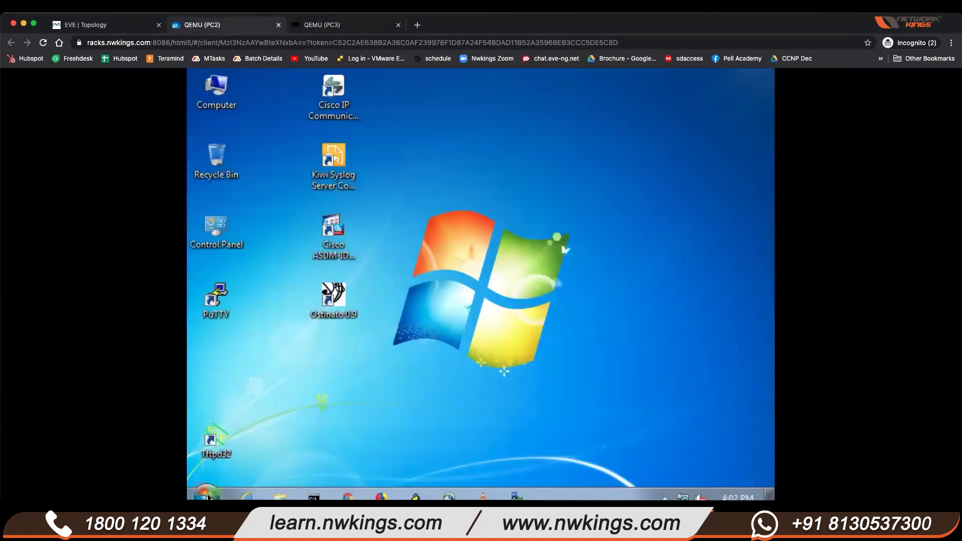
click(209, 496)
Open the IPv4 properties of PC2's Local Area Connection via ncpa.cpl
text(ncpa.cpl)
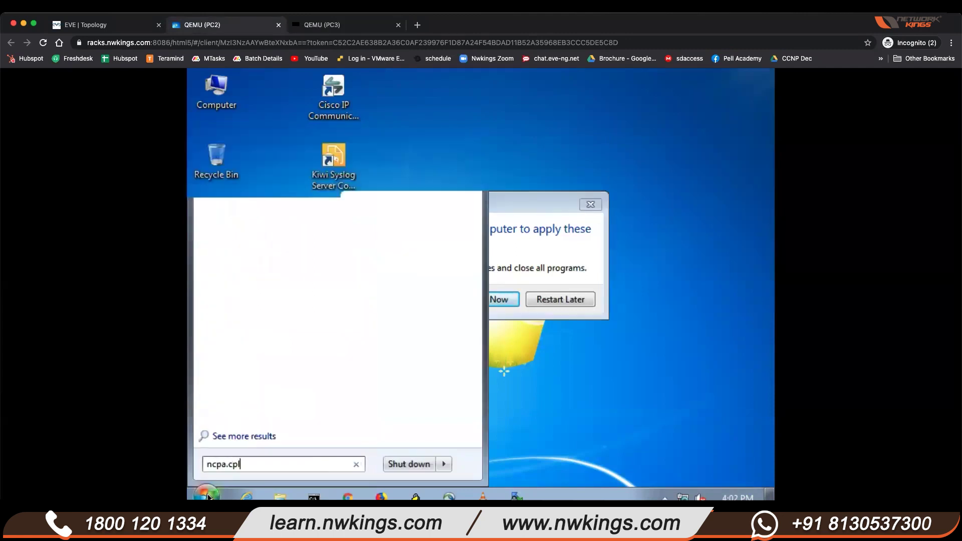
key(Return)
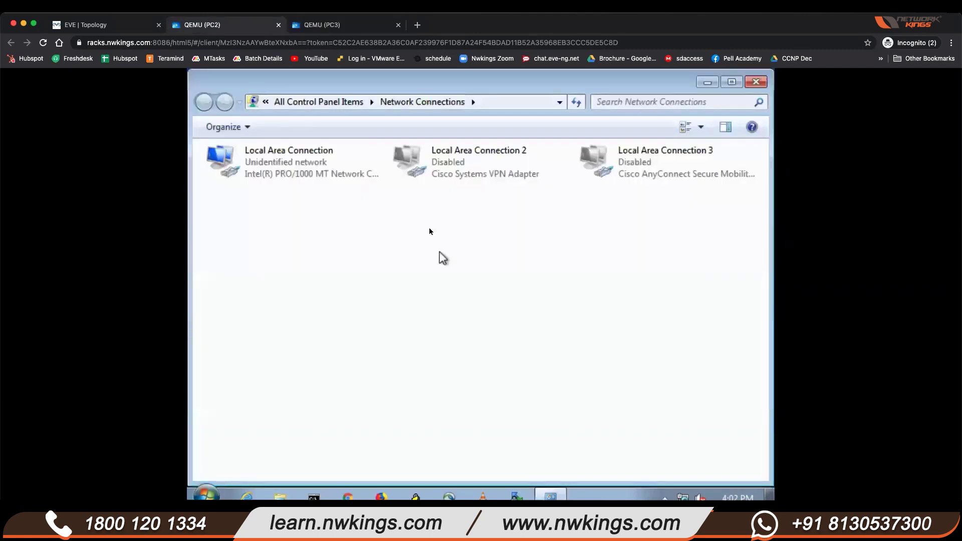
right_click(285, 171)
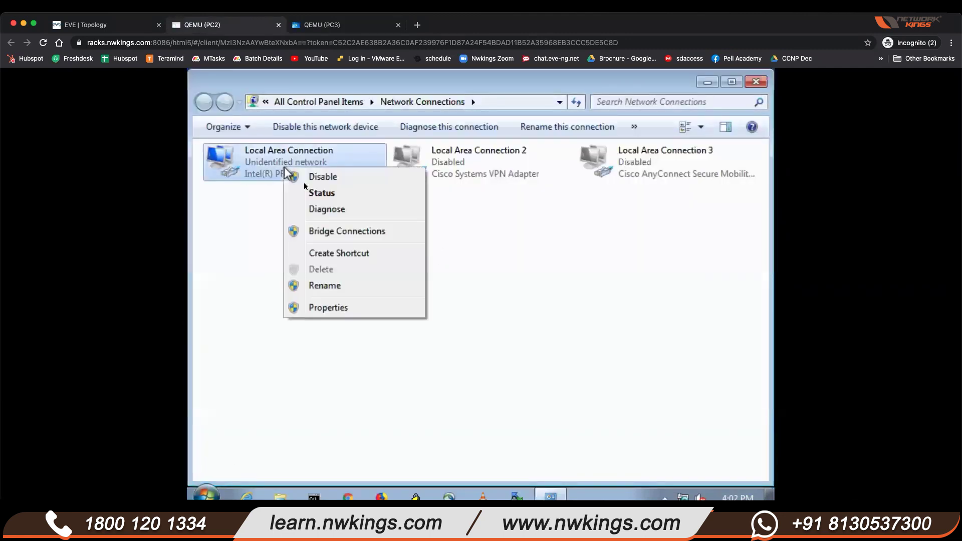
click(354, 308)
double_click(378, 318)
Set PC2 to static IP 192.168.1.11, mask 255.255.255.0, gateway 192.168.1.1
click(356, 262)
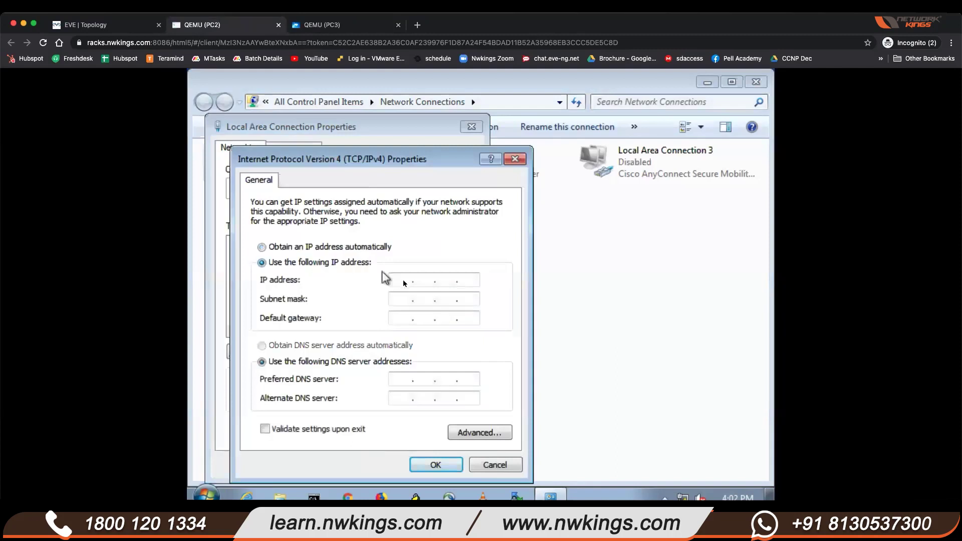
click(403, 280)
text(192.168.1.11)
key(Tab)
key(Tab)
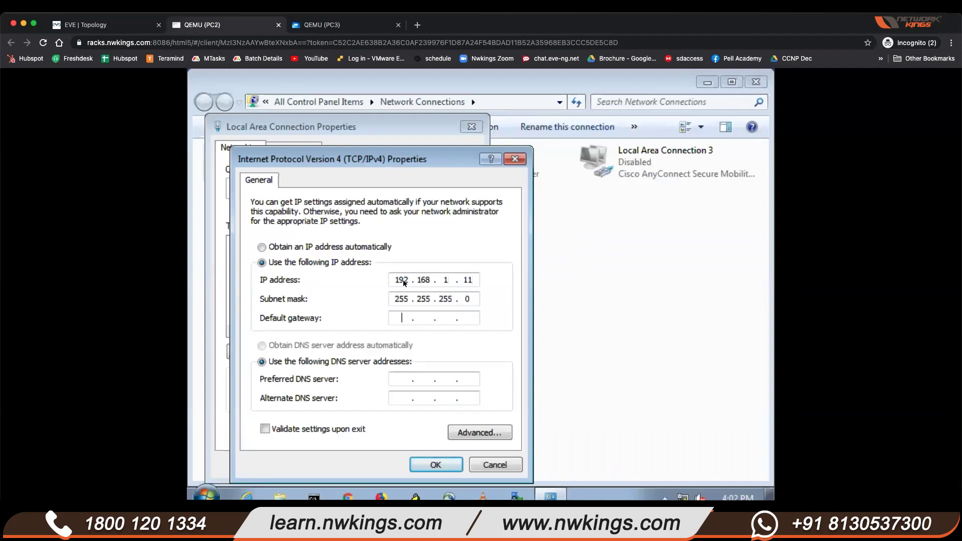
text(192 . 168 . 1 . 1)
click(450, 463)
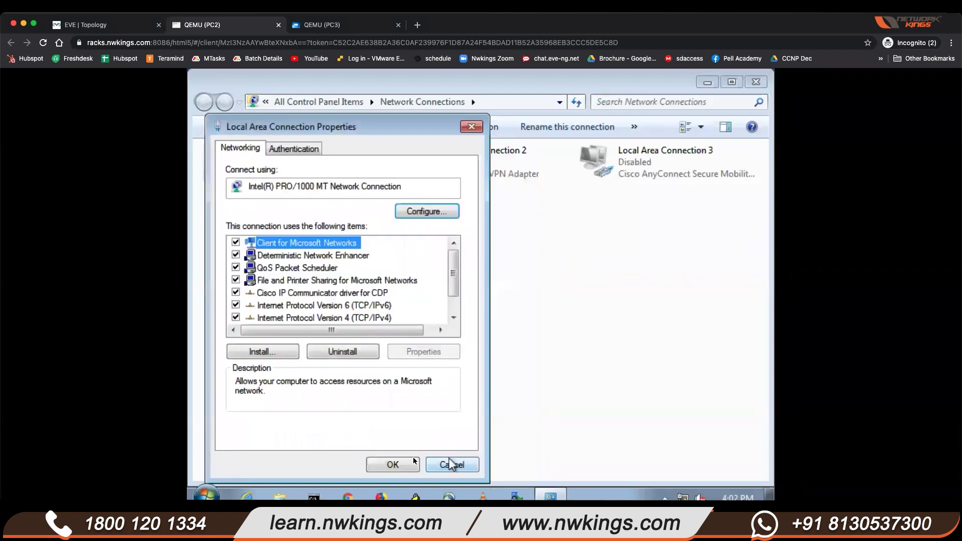
Apply PC2's connection settings, ping gateway 192.168.1.1, and close the network windows
click(396, 464)
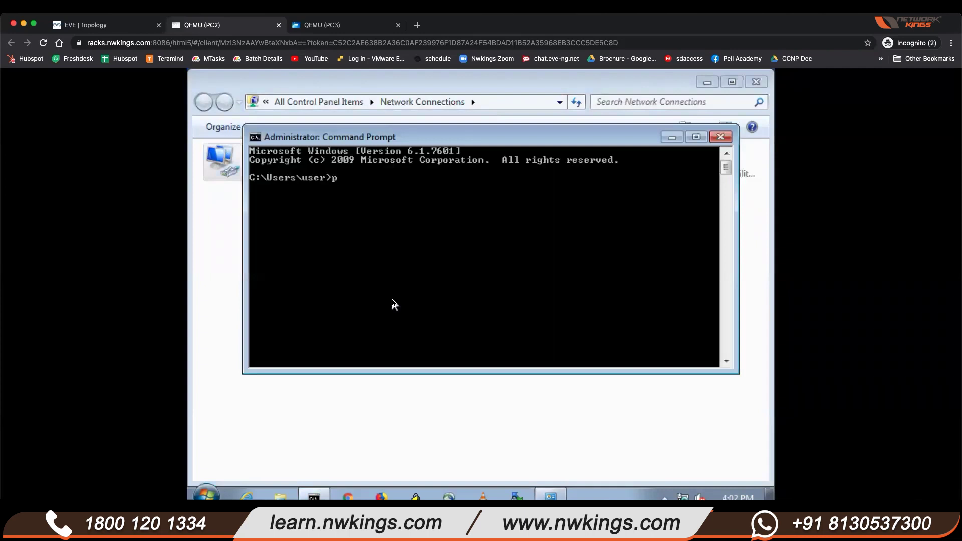
text(19)
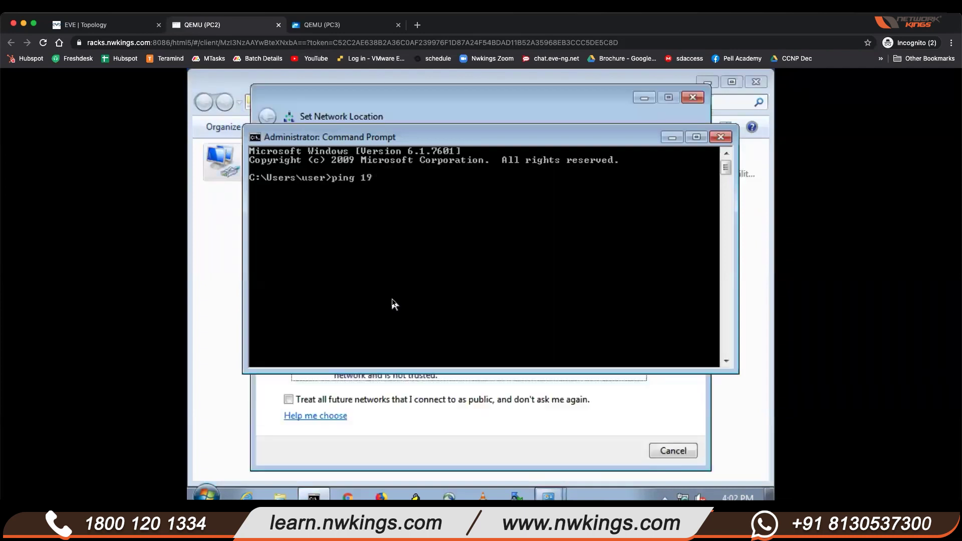
text(2.168.1.1)
key(Return)
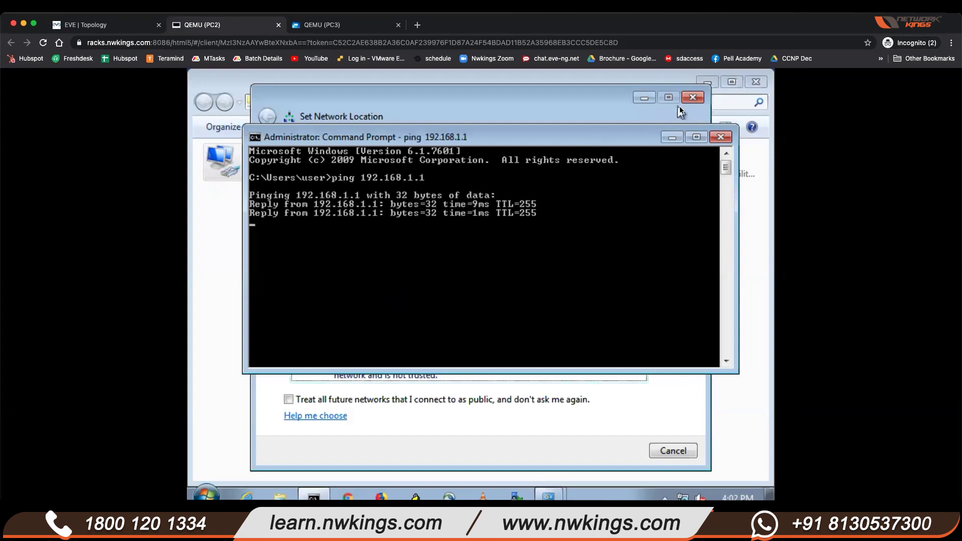
click(689, 98)
click(707, 83)
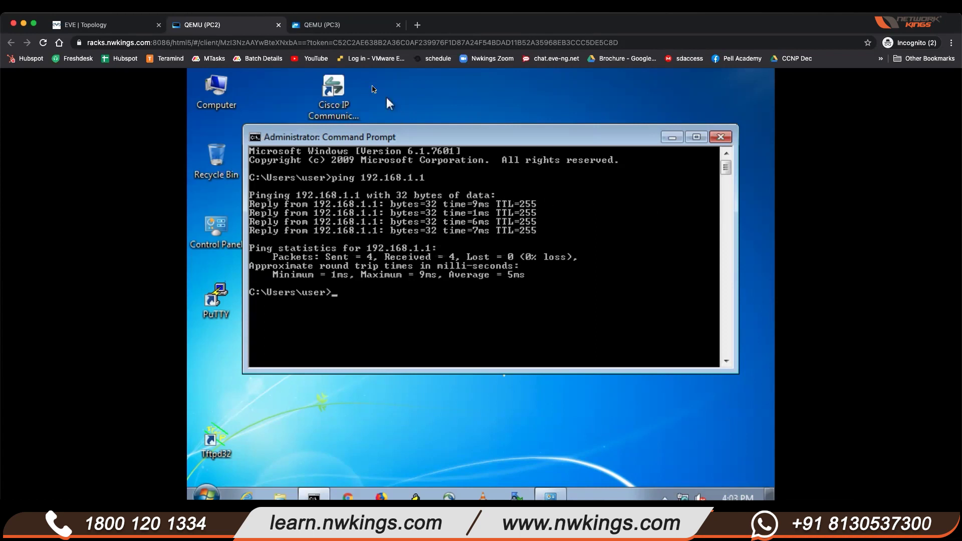
Postpone PC3's restart and open its Local Area Connection IPv4 properties via ncpa.cpl
click(320, 31)
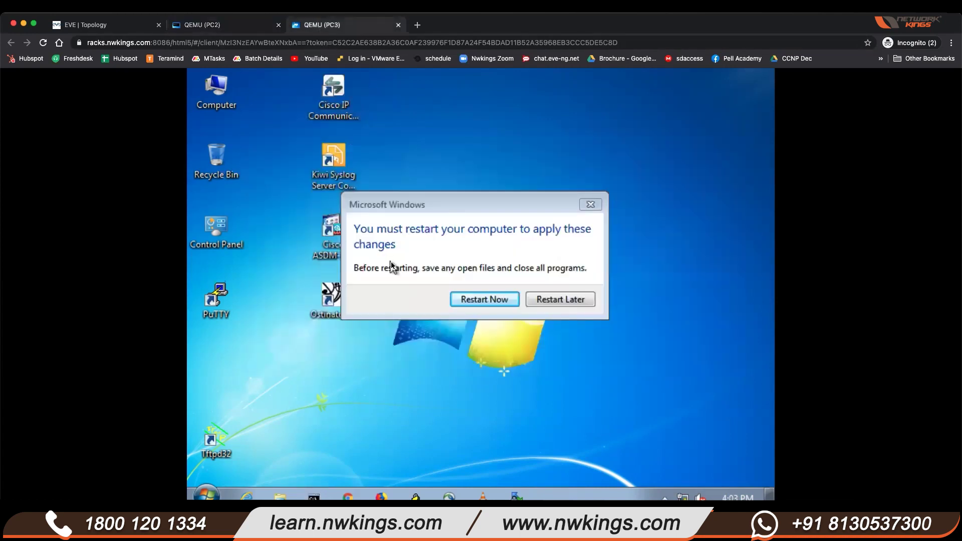
click(554, 300)
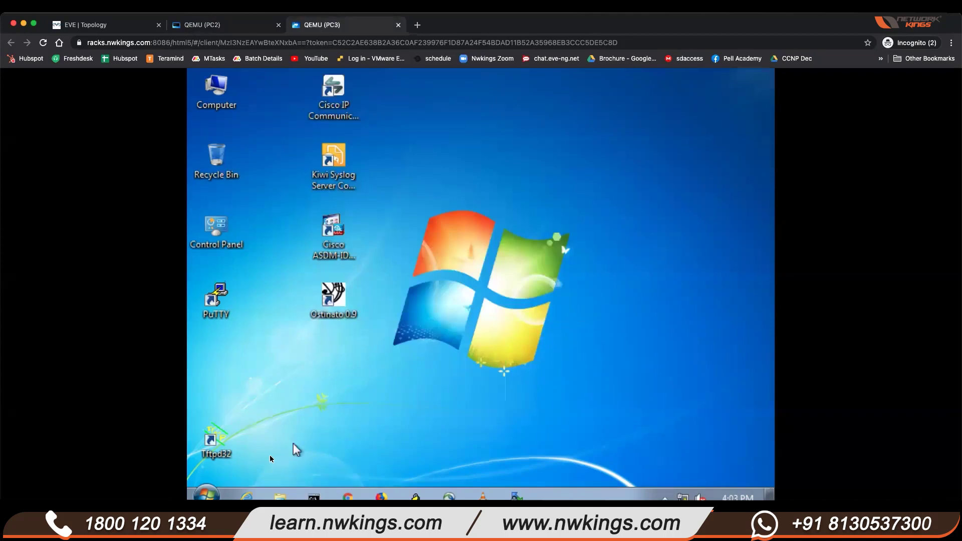
click(219, 492)
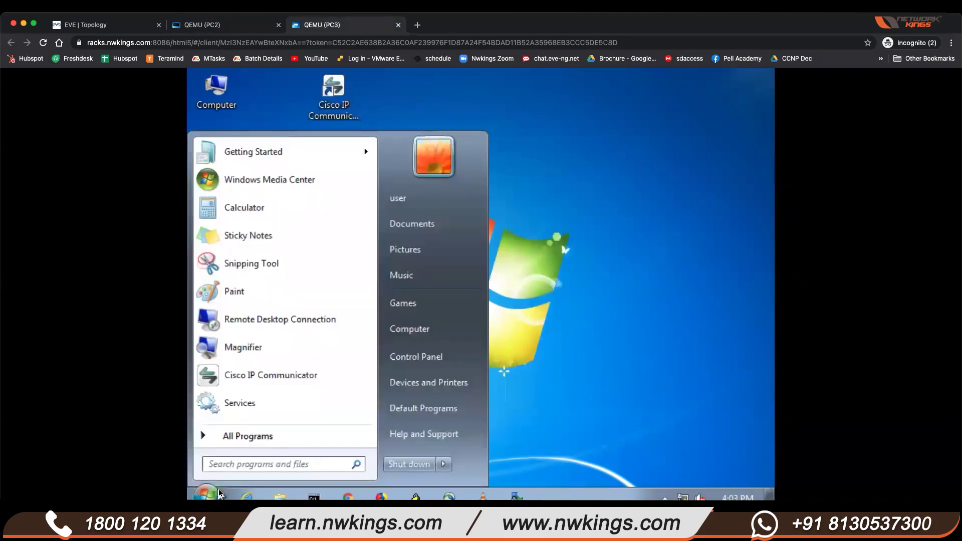
text(ncpa.cpl)
key(Return)
click(292, 163)
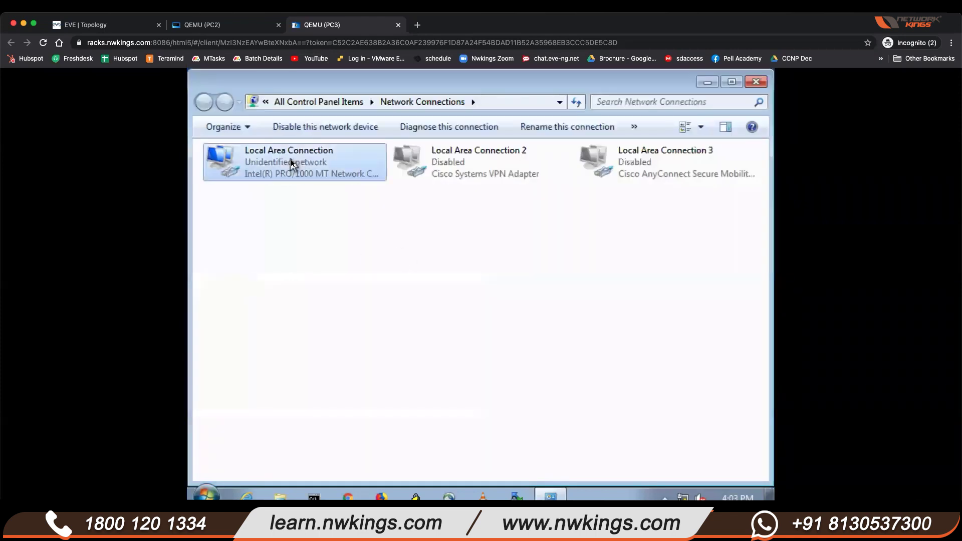
right_click(290, 160)
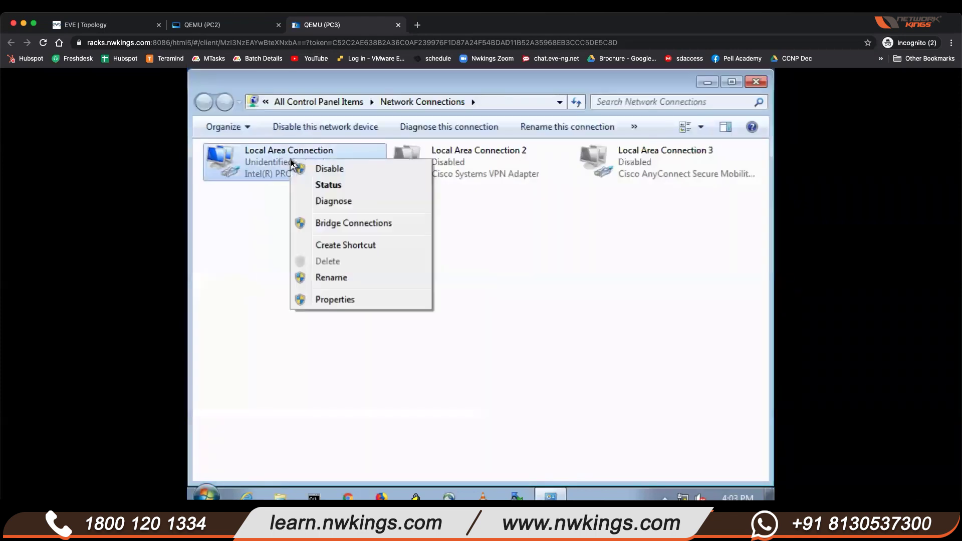
click(334, 299)
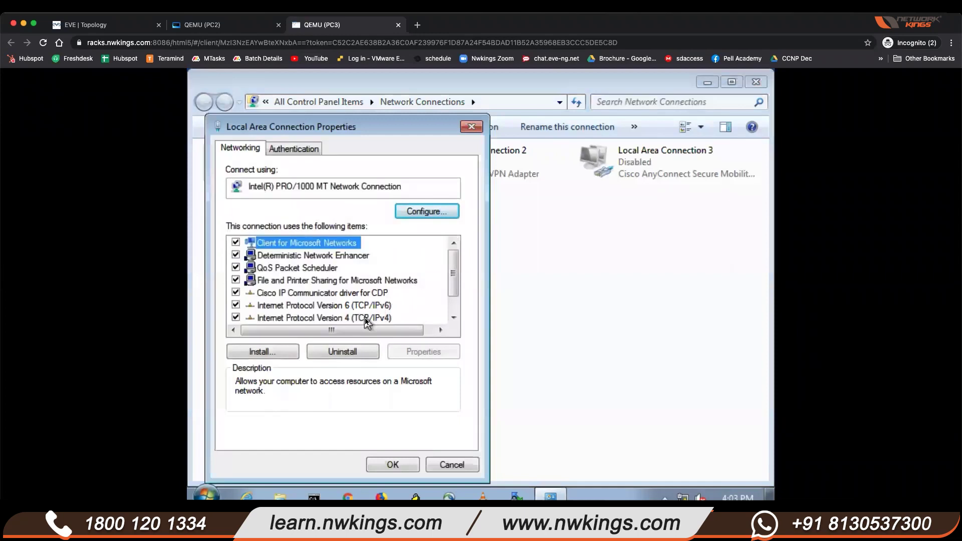
double_click(369, 318)
Give PC3 static IP 192.168.2.11, mask 255.255.255.0, gateway 192.168.2.1, then return to PC2
click(318, 264)
click(394, 279)
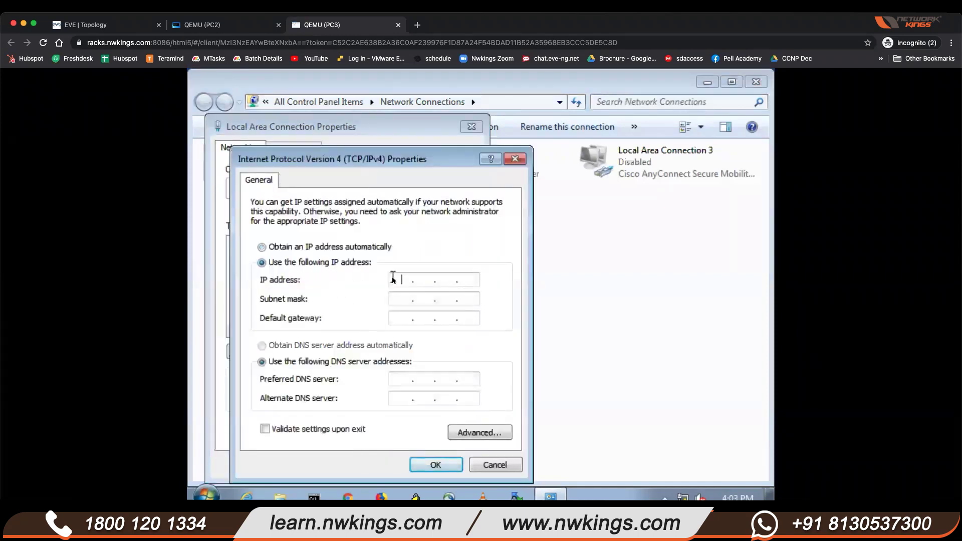
text(192 . 168 . 2 . 11)
key(Tab)
key(Tab)
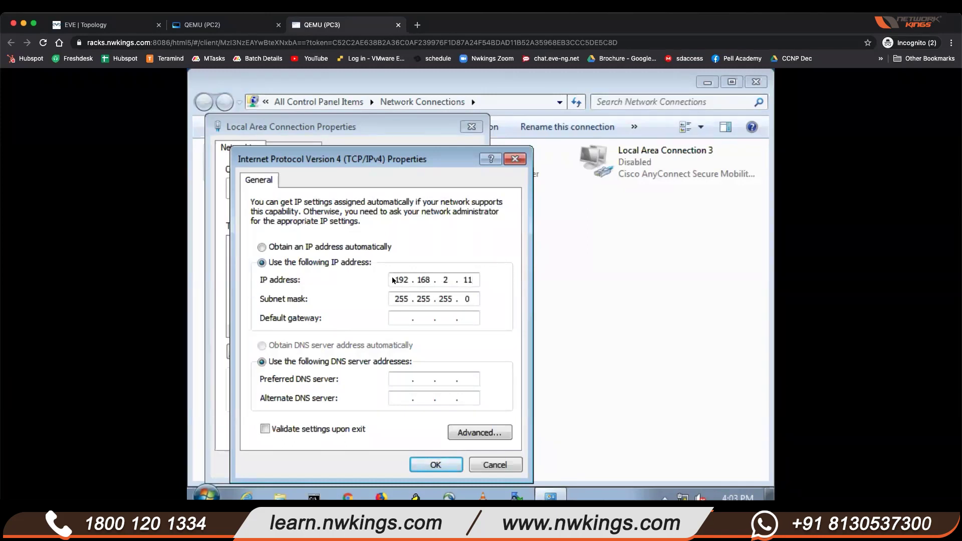
text(192 . 168 . )
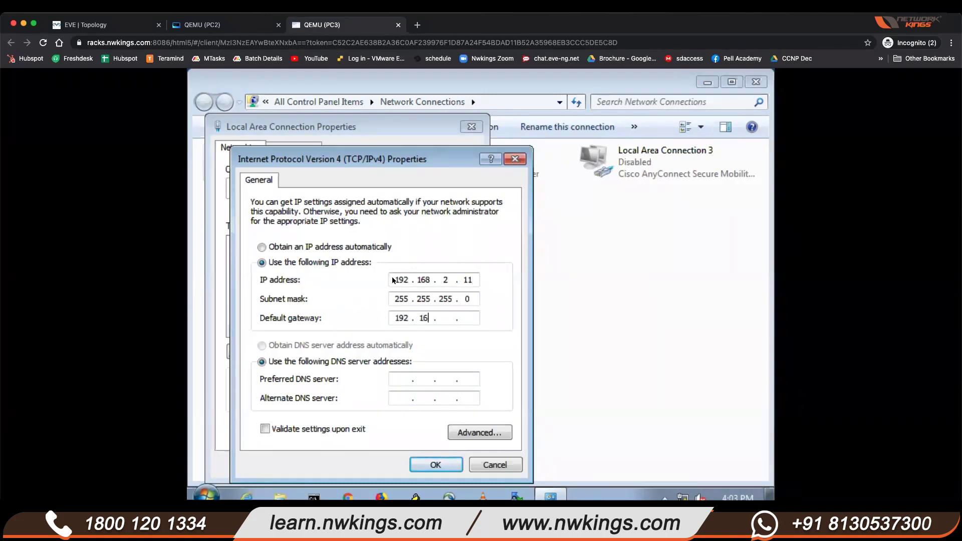
text(2 . 1)
click(438, 466)
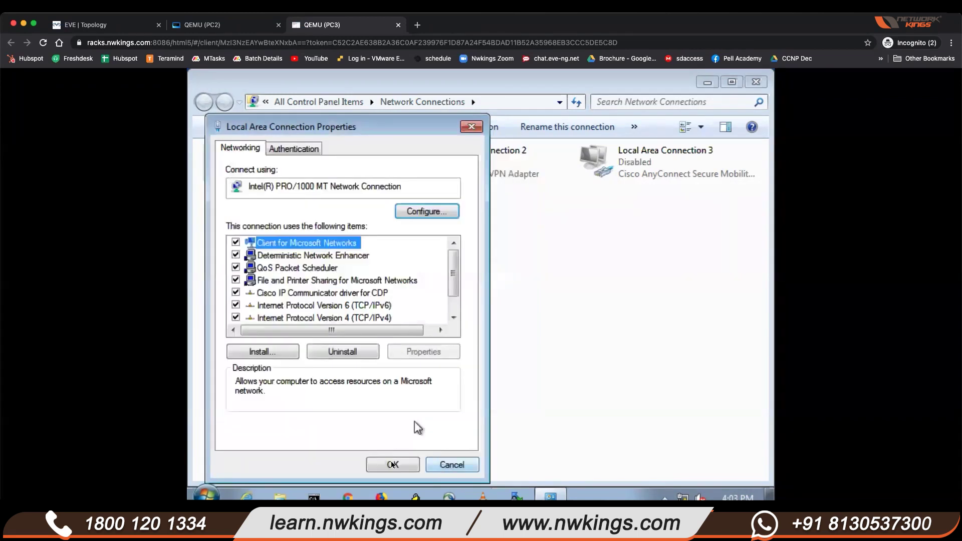
click(391, 465)
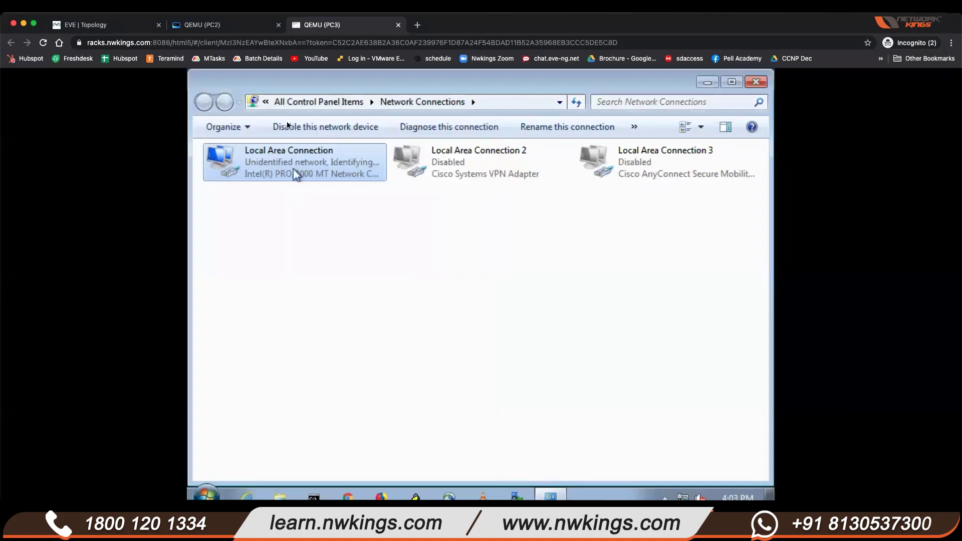
click(104, 26)
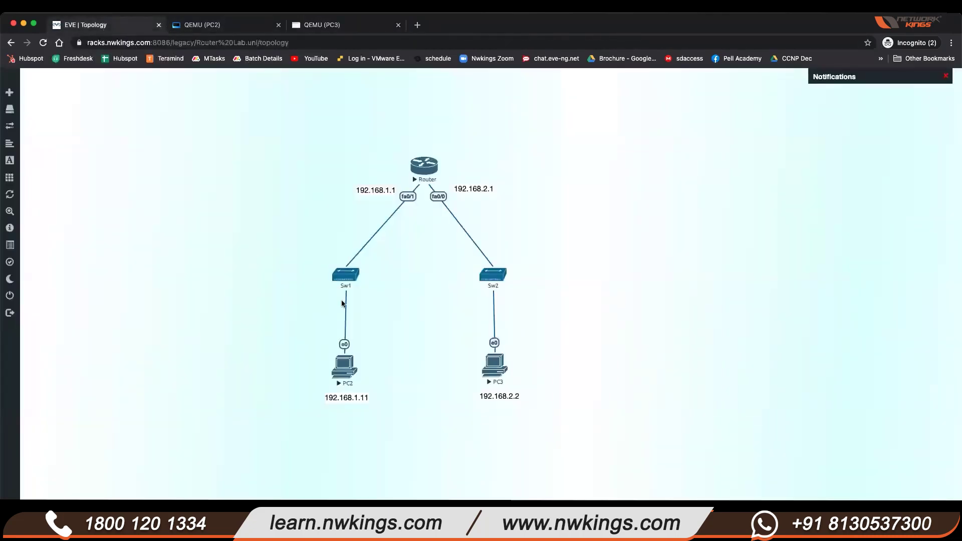
click(227, 28)
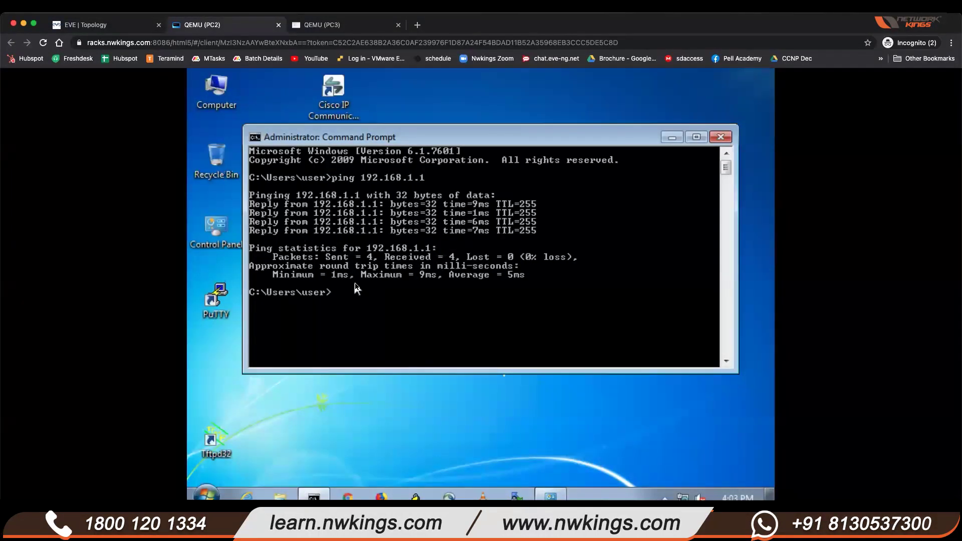
Ping PC3 at 192.168.2.11 from PC2 and cross-check addresses on the topology diagram
text(.168.2)
text(.11)
key(Return)
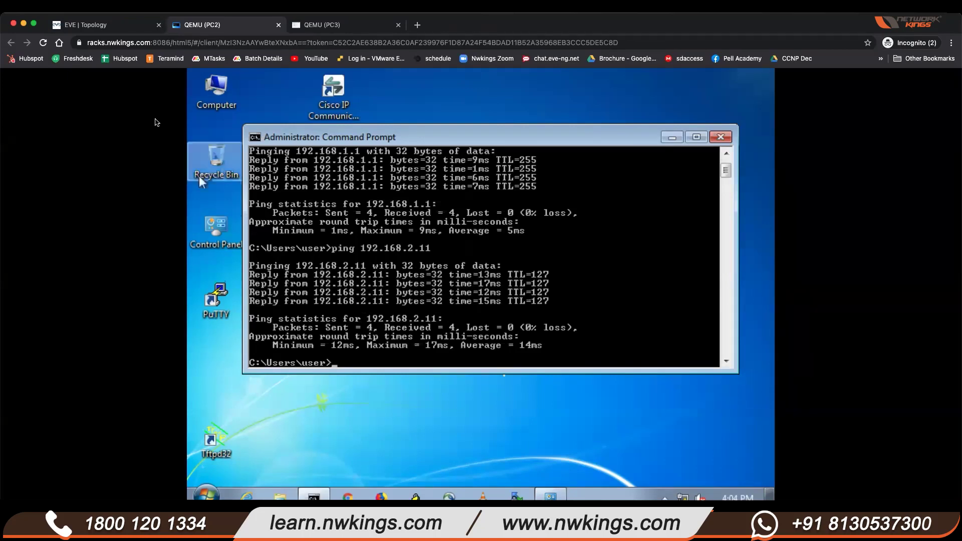
click(122, 30)
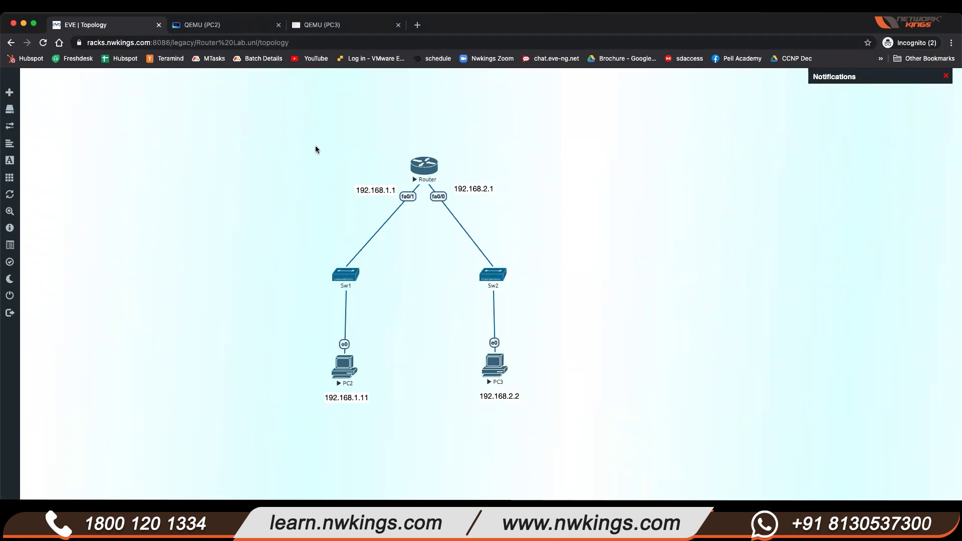
click(202, 30)
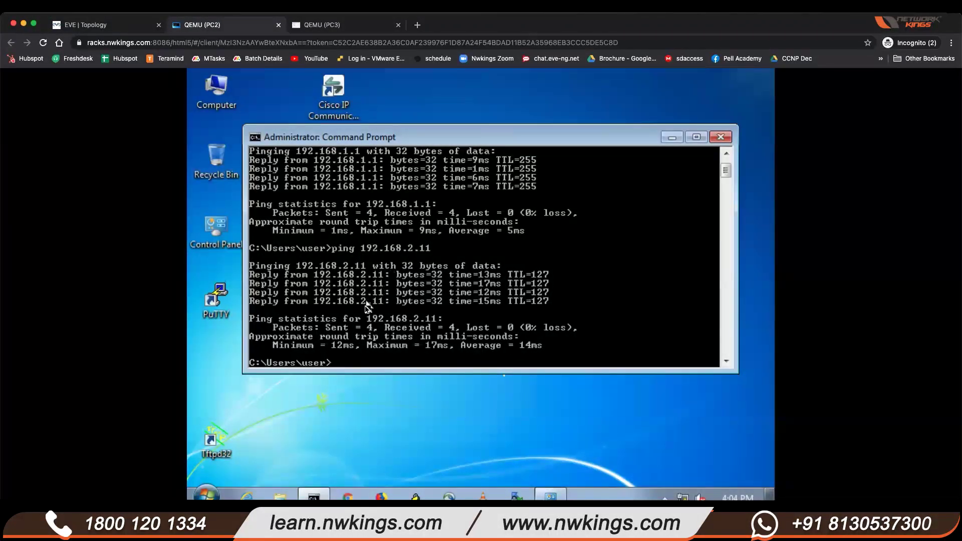
On PC2, run ipconfig to confirm 192.168.1.11 and gateway 192.168.1.1, then ping 192.168.2.11 again
text(ipconfig)
key(Return)
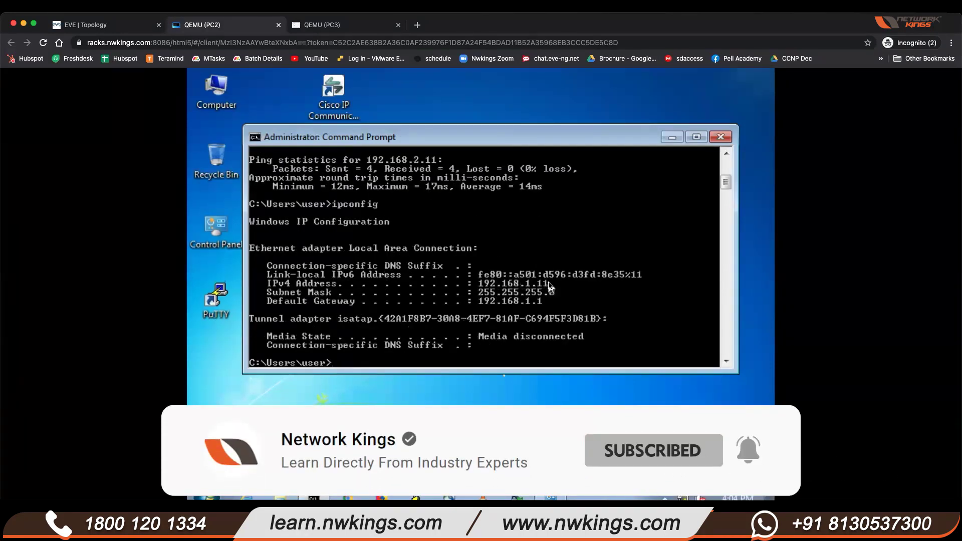
text(ping 192.168.2.11)
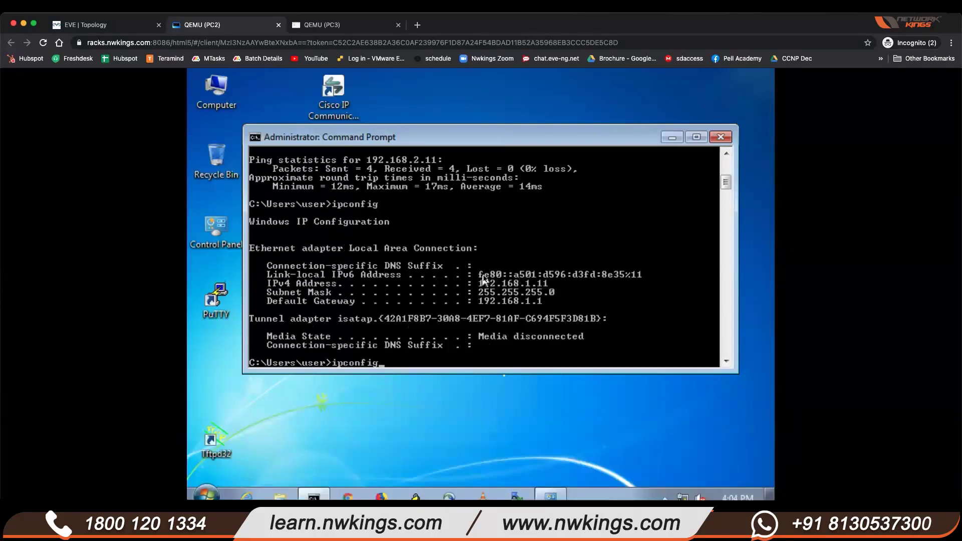
key(Return)
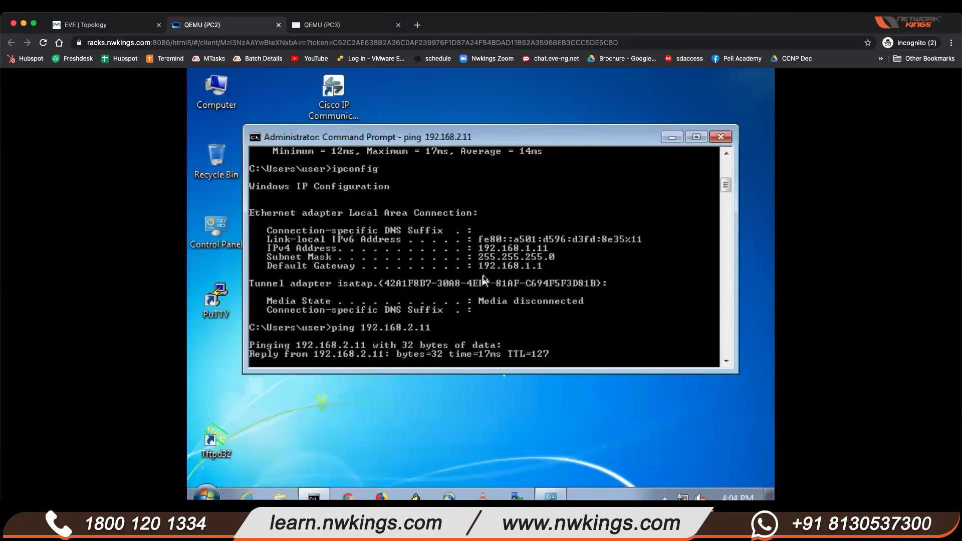